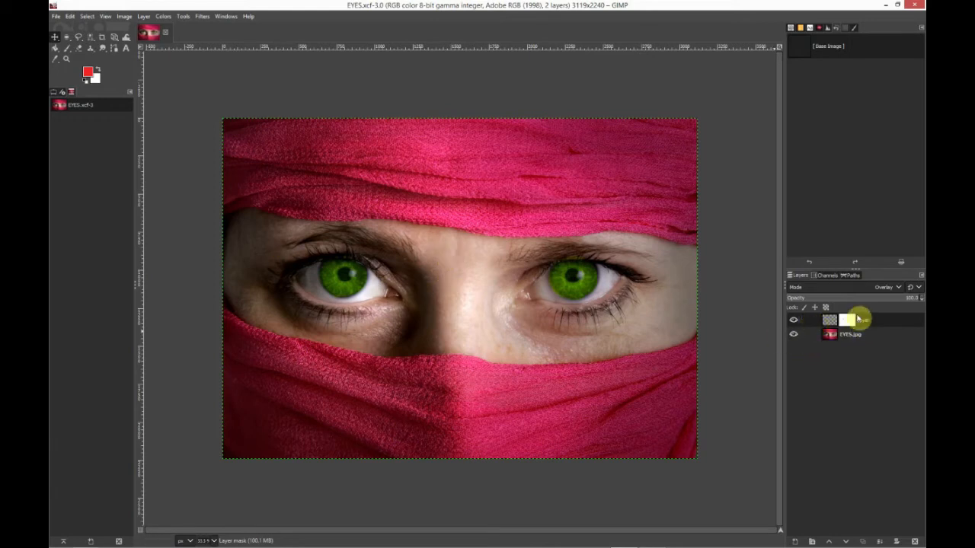
Compare the photo with and without the overlay layer that colours the eyes green
click(793, 320)
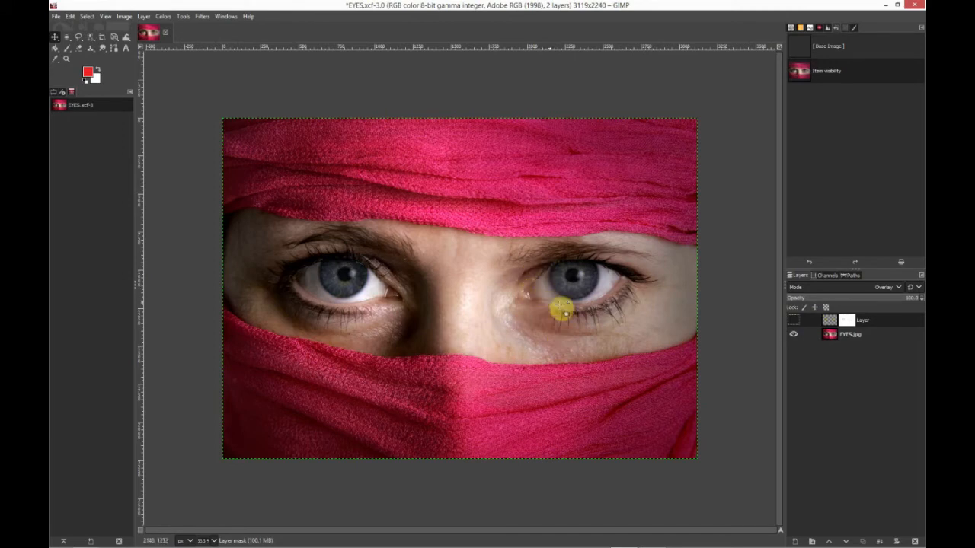
click(793, 320)
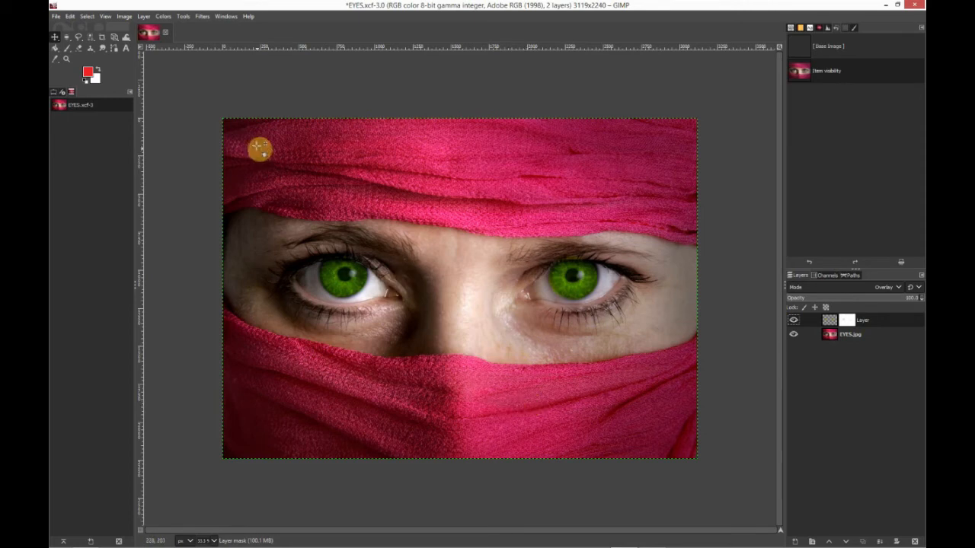
Close EYES.xcf without saving its changes and open EYES.jpg from the EyeColour folder
click(166, 32)
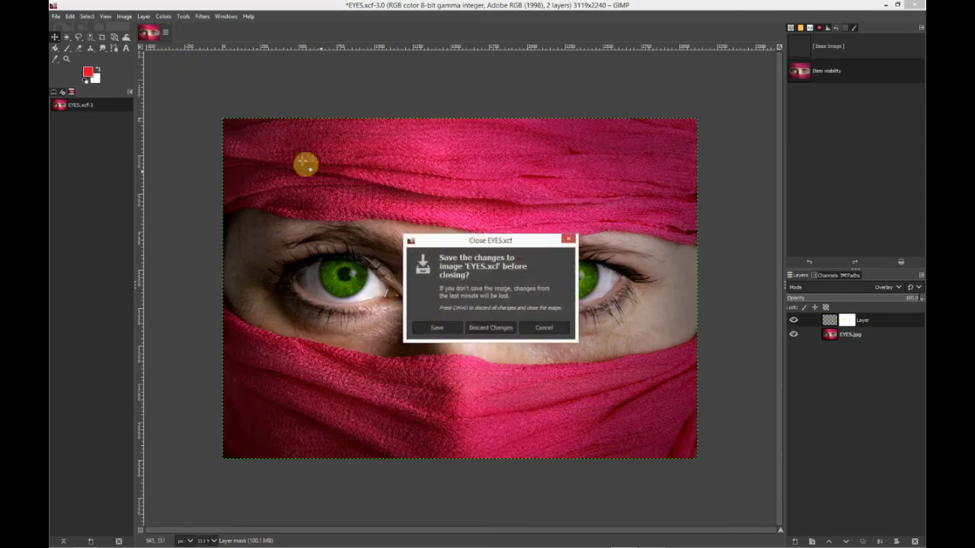
click(493, 329)
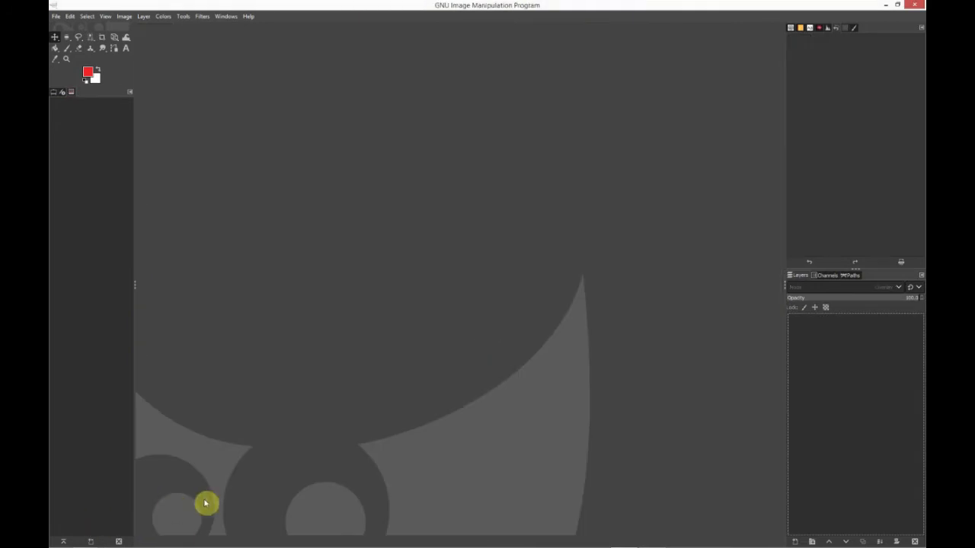
click(85, 539)
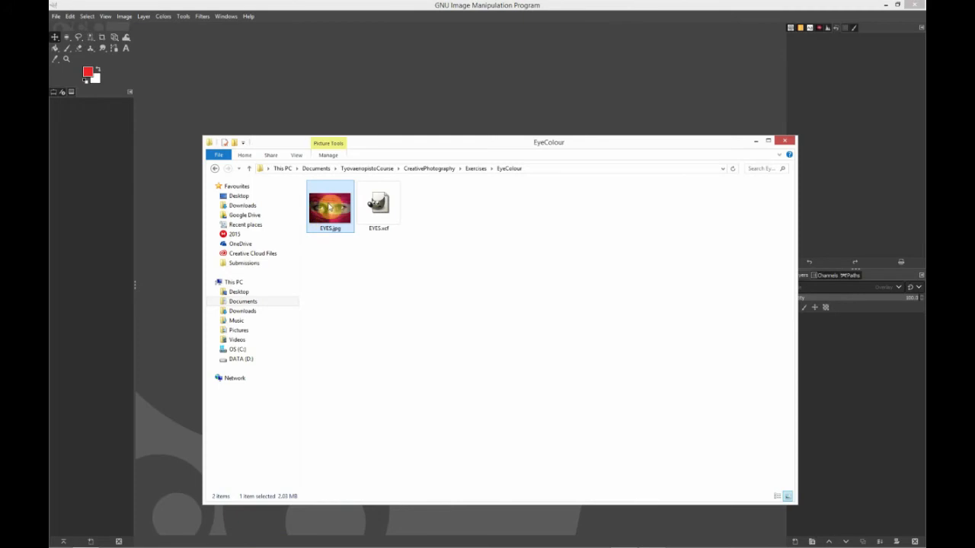
drag(327, 218, 331, 107)
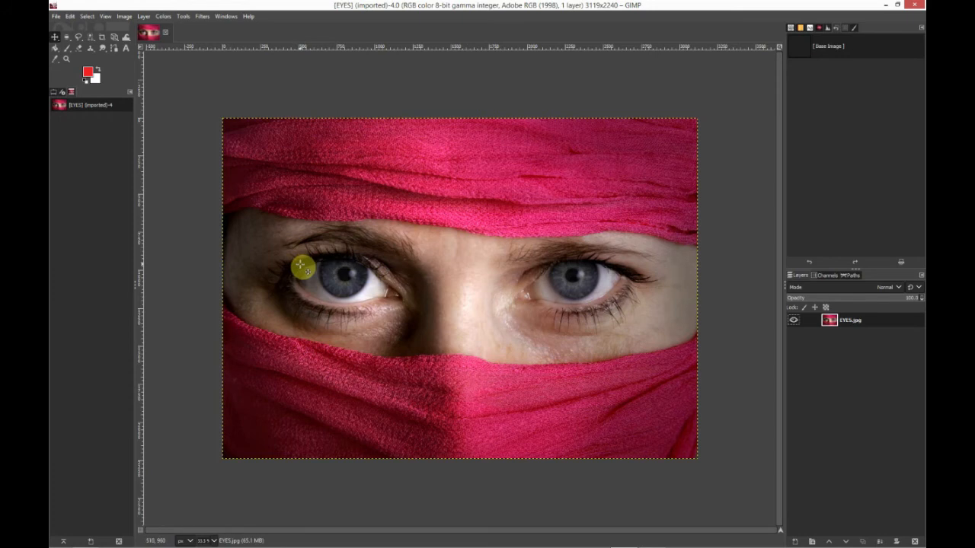
Draw an elliptical selection over the iris of the left-hand eye in the photo
key(1)
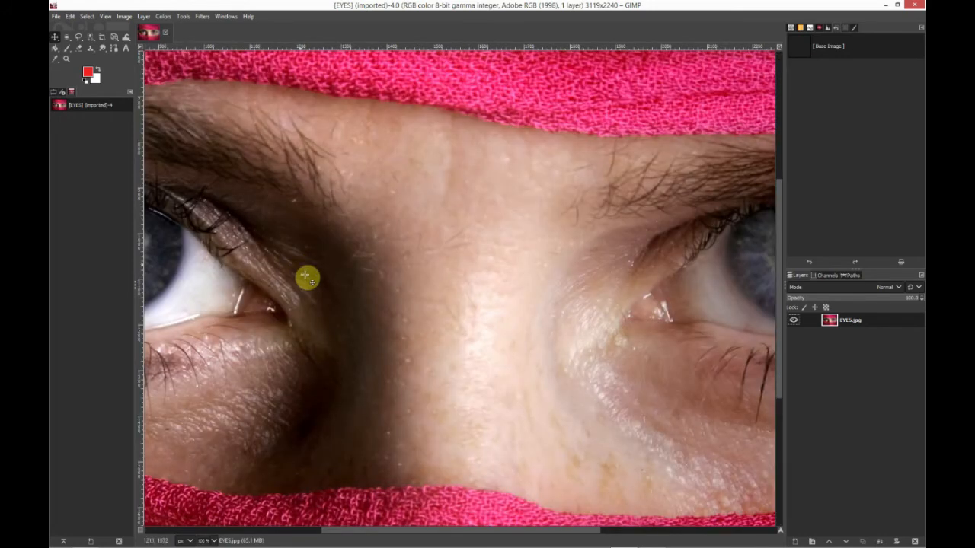
drag(442, 535, 326, 535)
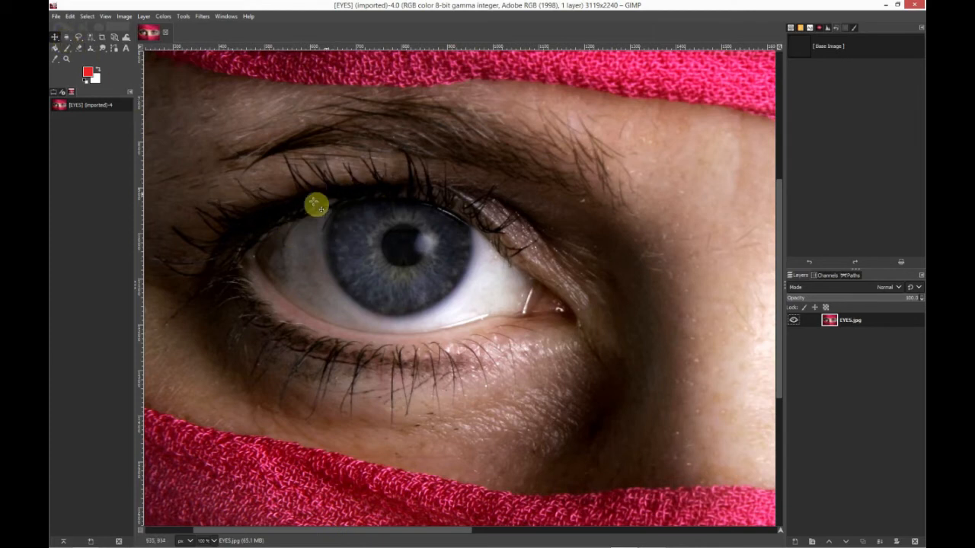
click(67, 40)
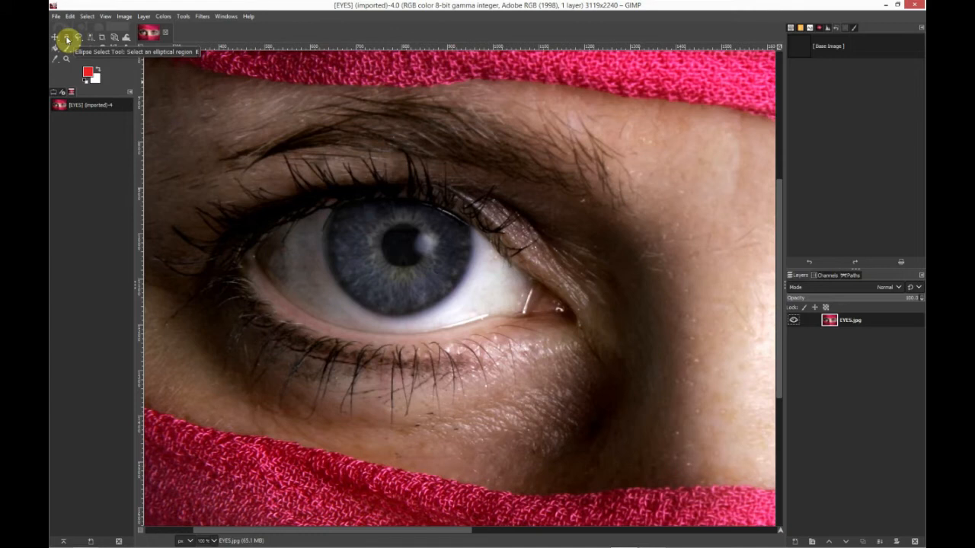
click(67, 39)
click(101, 38)
click(67, 36)
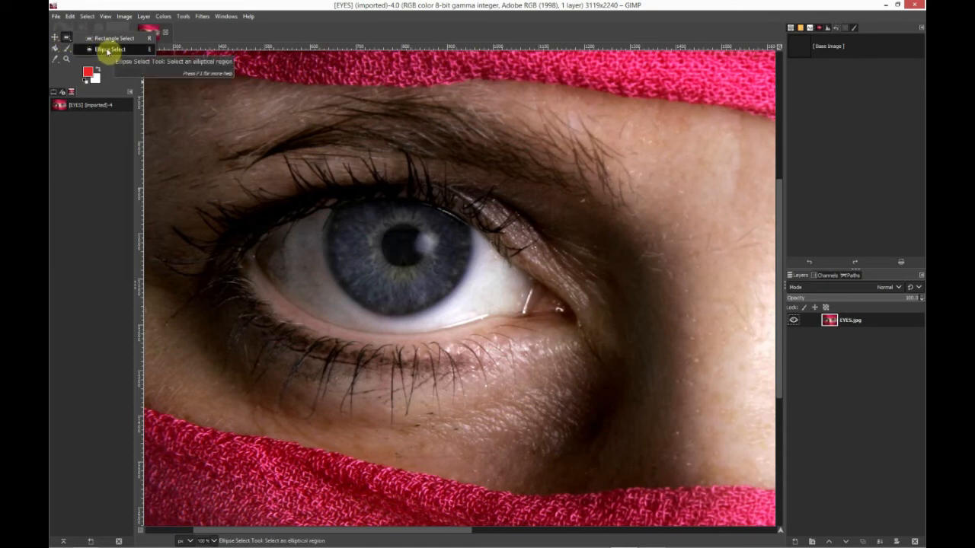
click(108, 50)
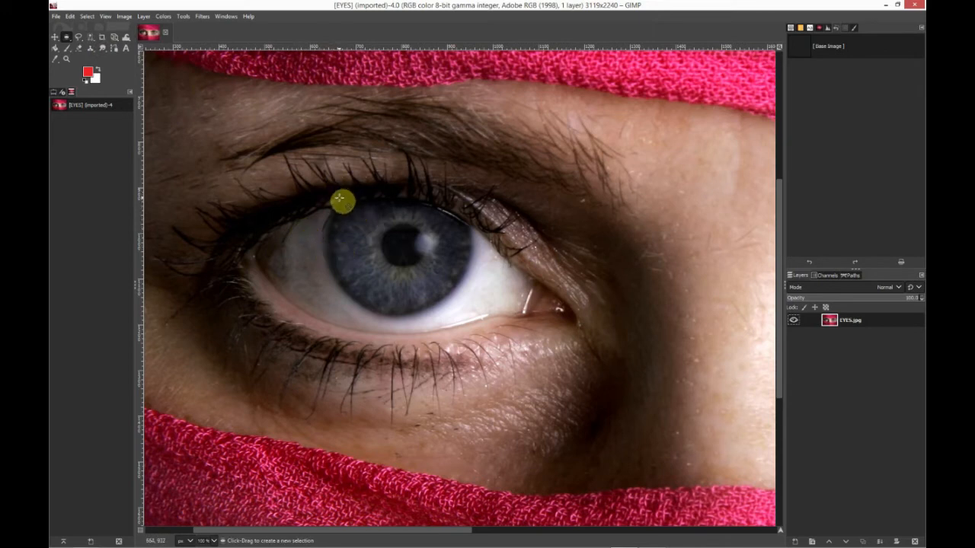
drag(337, 197, 472, 320)
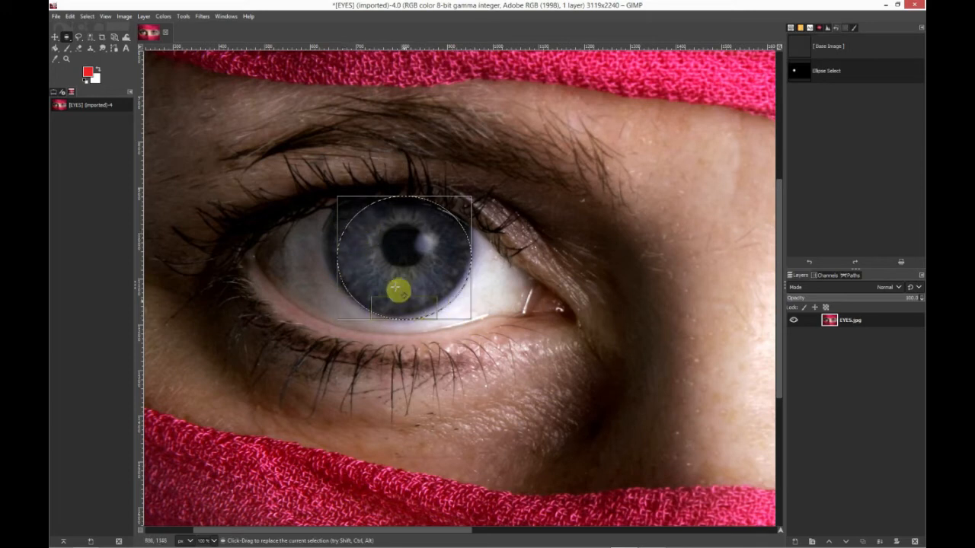
Adjust the edges of the elliptical selection so it fits the whole outline of the left-hand iris
drag(355, 254, 345, 255)
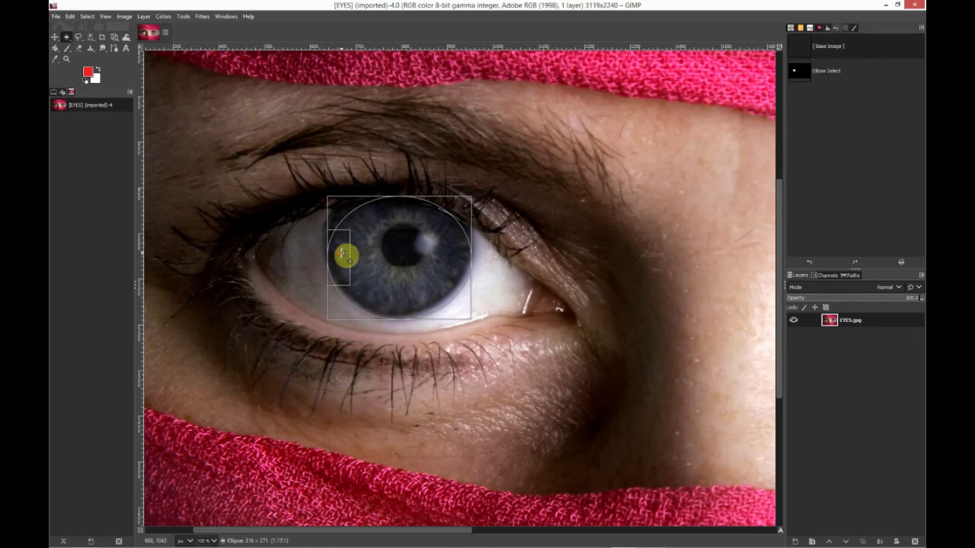
drag(405, 310, 403, 307)
drag(396, 213, 332, 194)
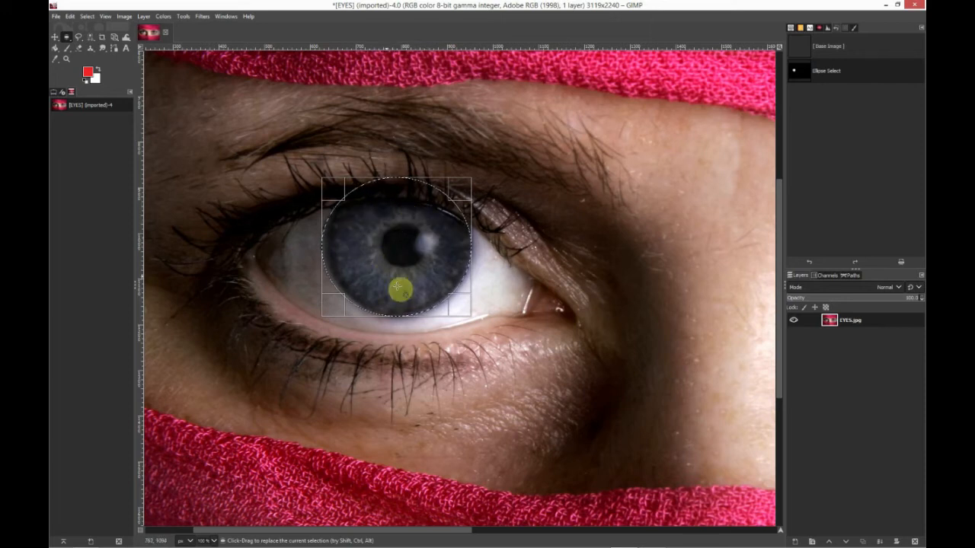
Set the foreground colour to red e92626 and activate the Bucket Fill tool
click(87, 73)
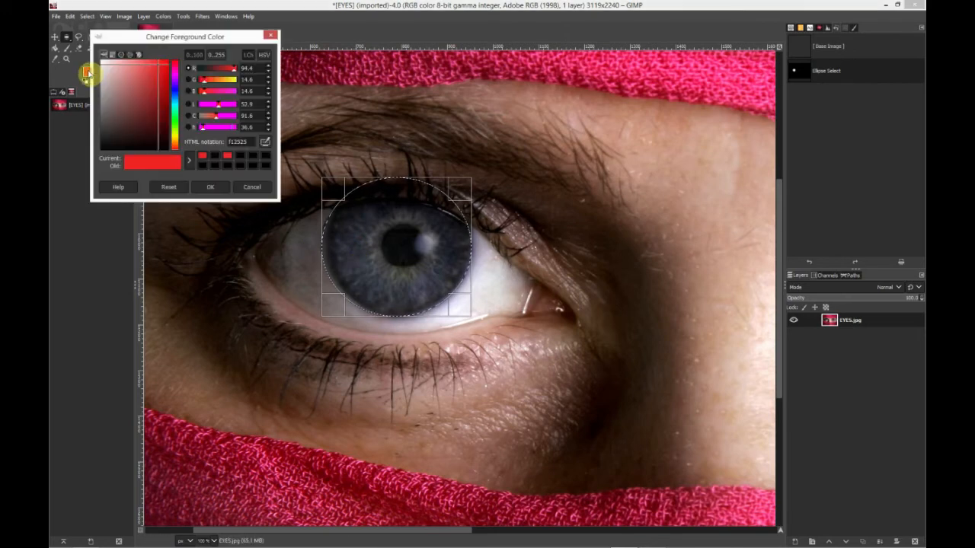
click(140, 78)
drag(140, 77, 159, 67)
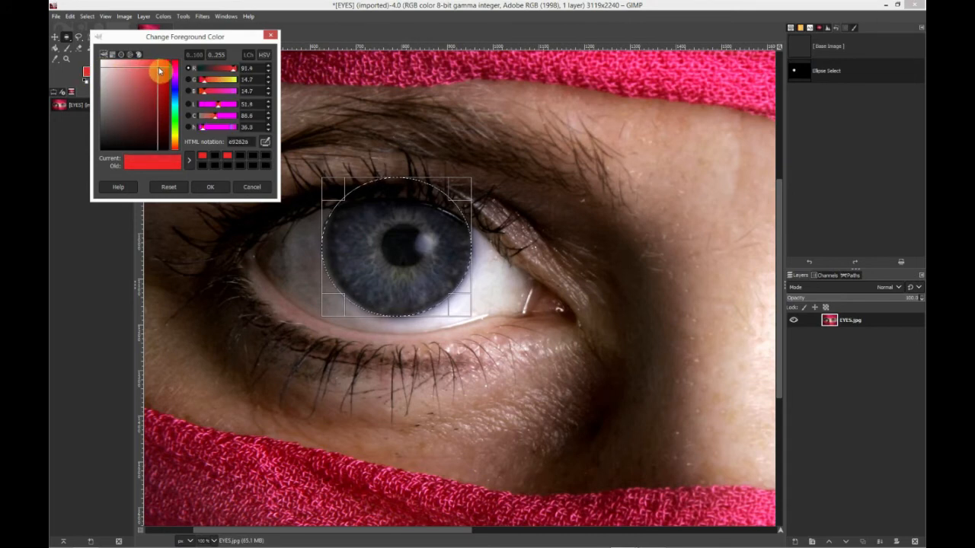
click(211, 186)
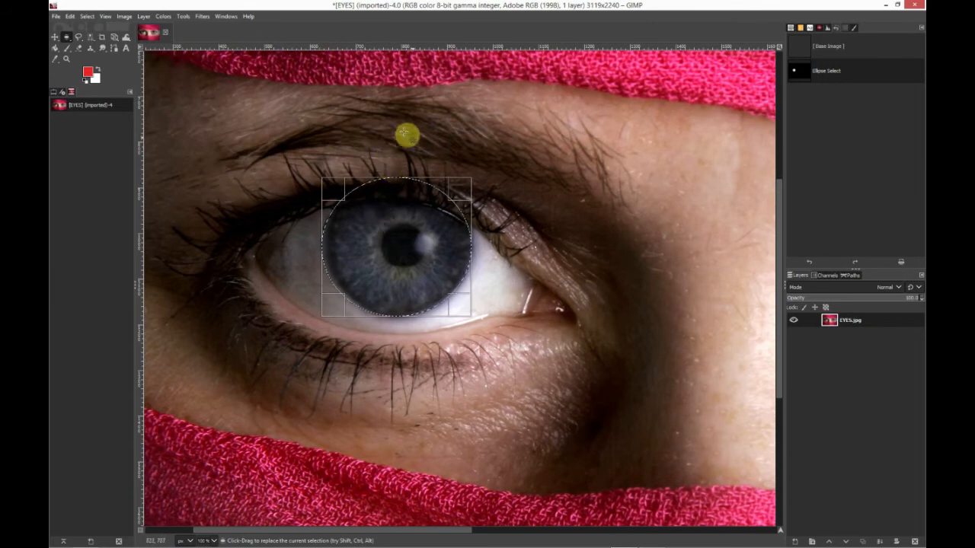
click(184, 16)
mouse_move(195, 39)
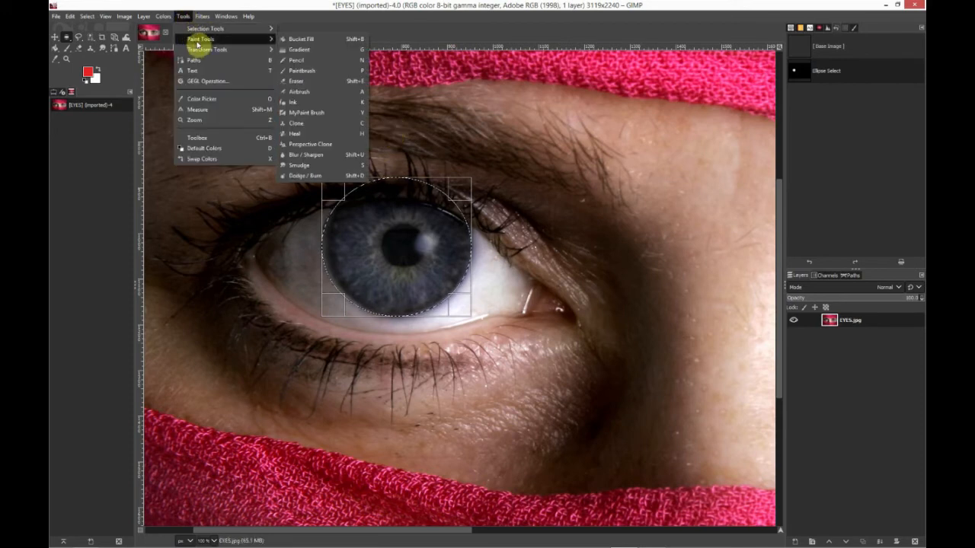
click(311, 42)
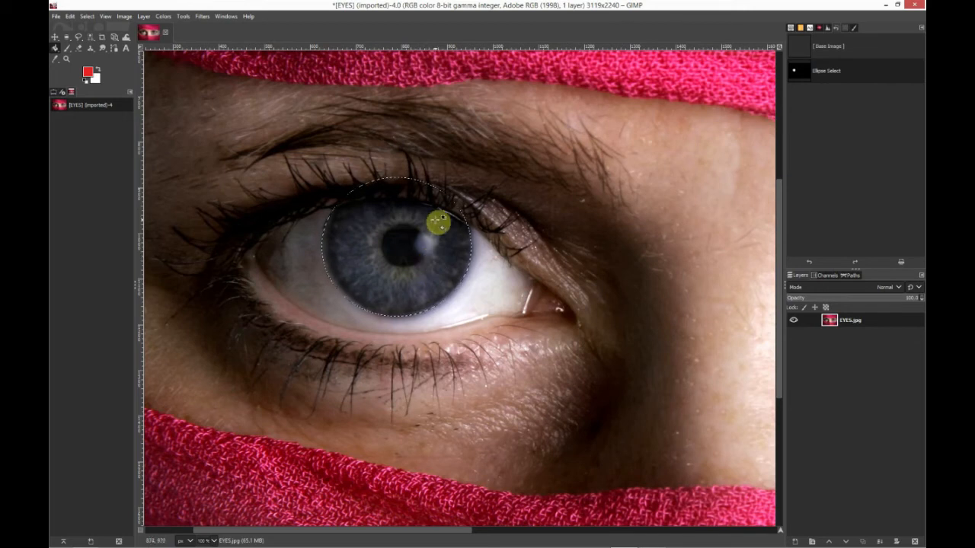
Add a transparent new layer named EyeColour in Normal mode at the full image size
click(143, 16)
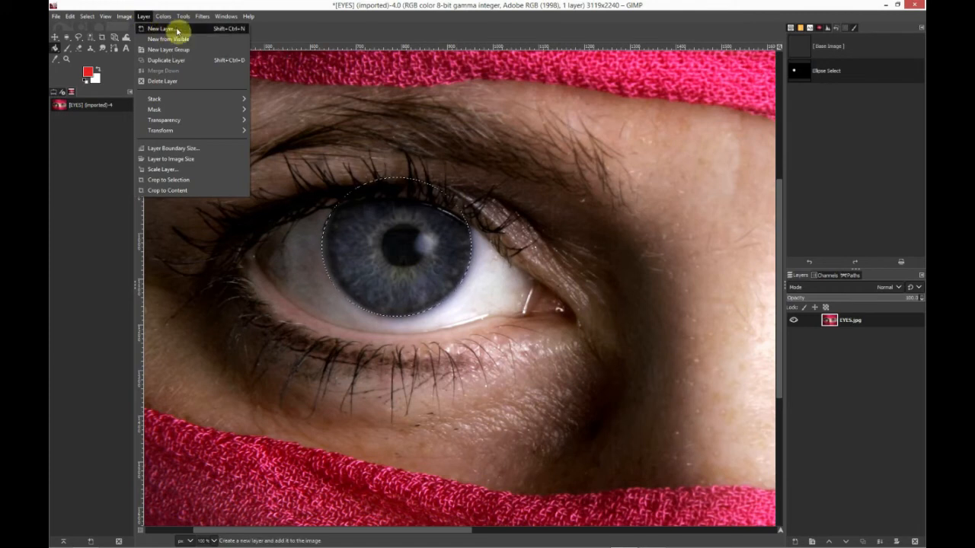
click(161, 29)
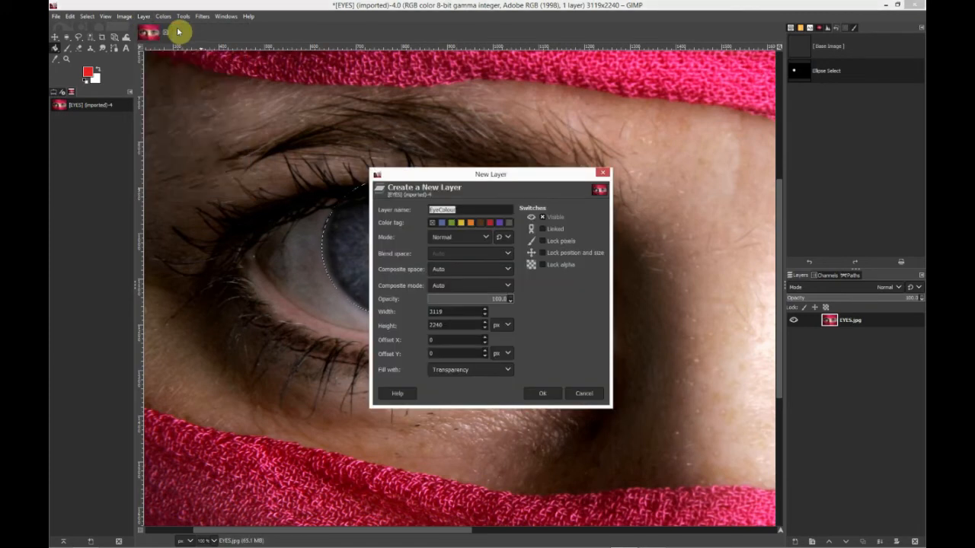
click(466, 210)
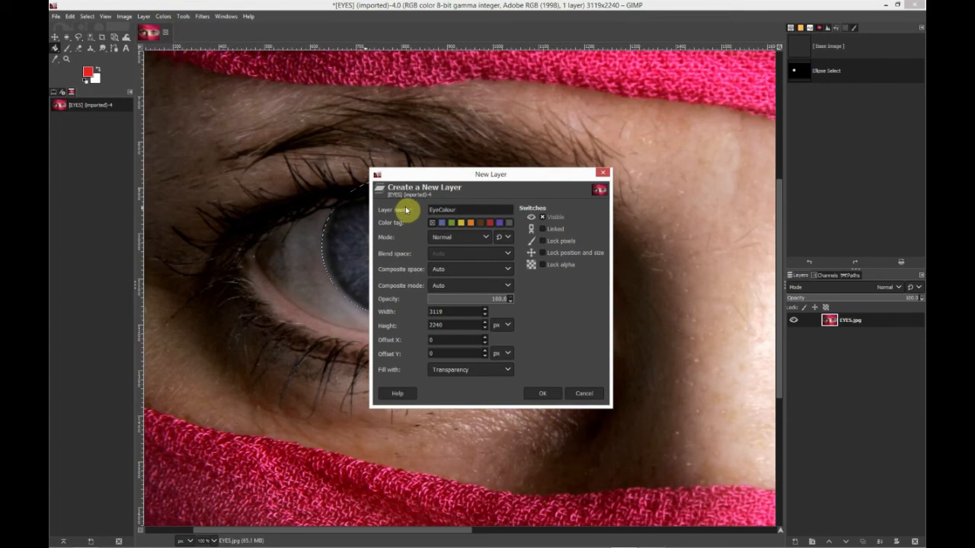
drag(464, 210, 423, 210)
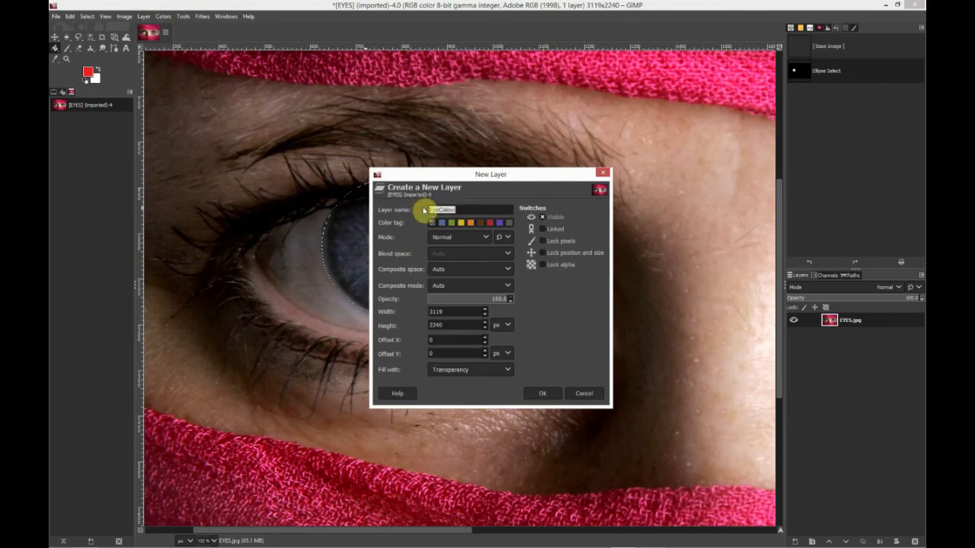
click(465, 209)
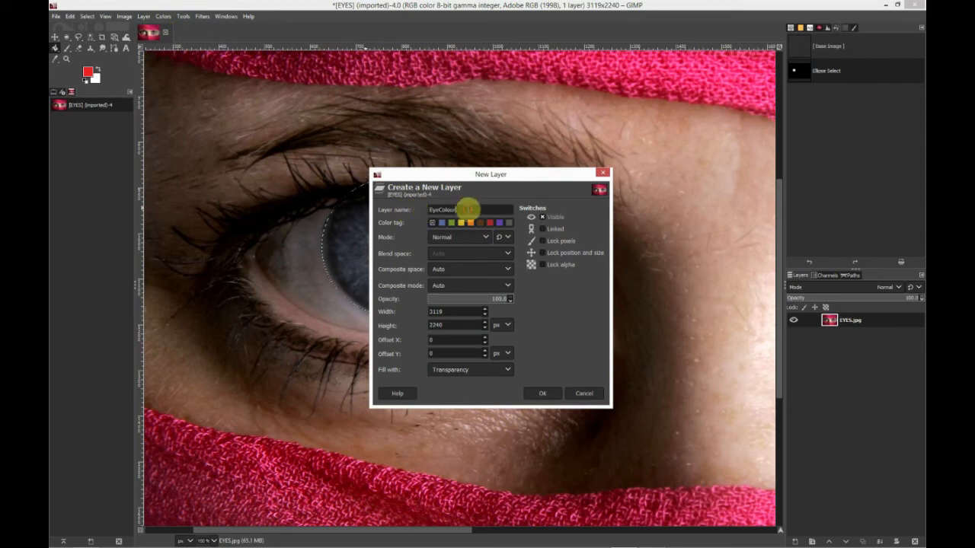
click(548, 393)
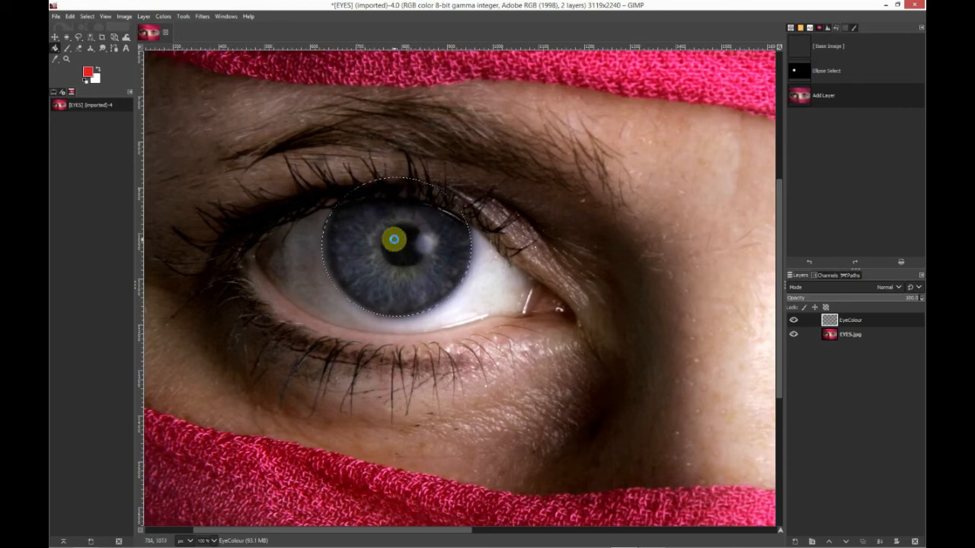
Fill the left-hand iris selection with red on the EyeColour layer and clear the selection
click(393, 240)
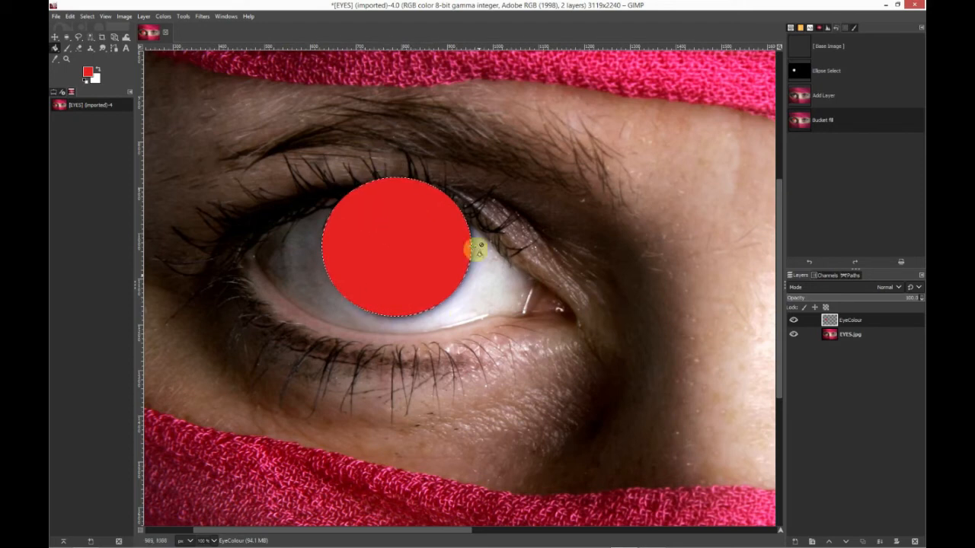
click(88, 17)
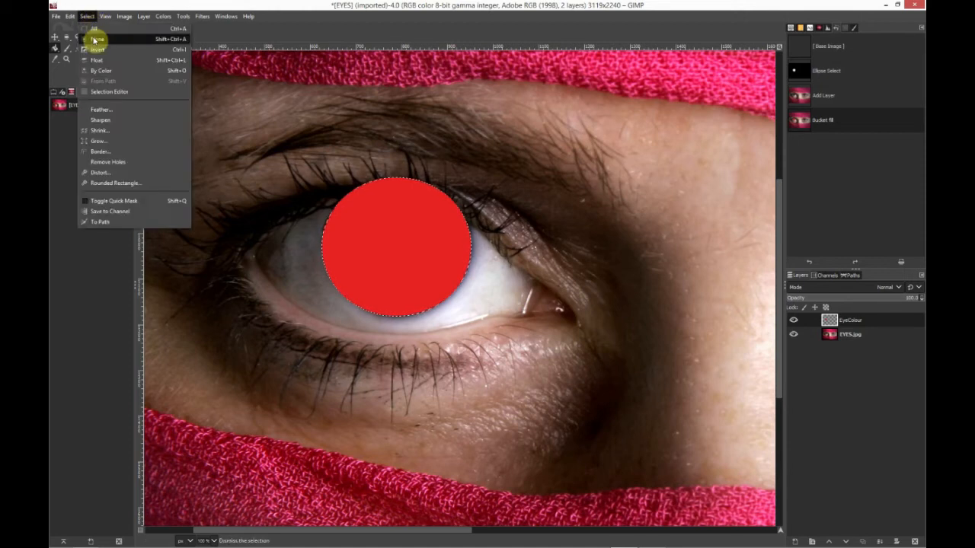
click(95, 39)
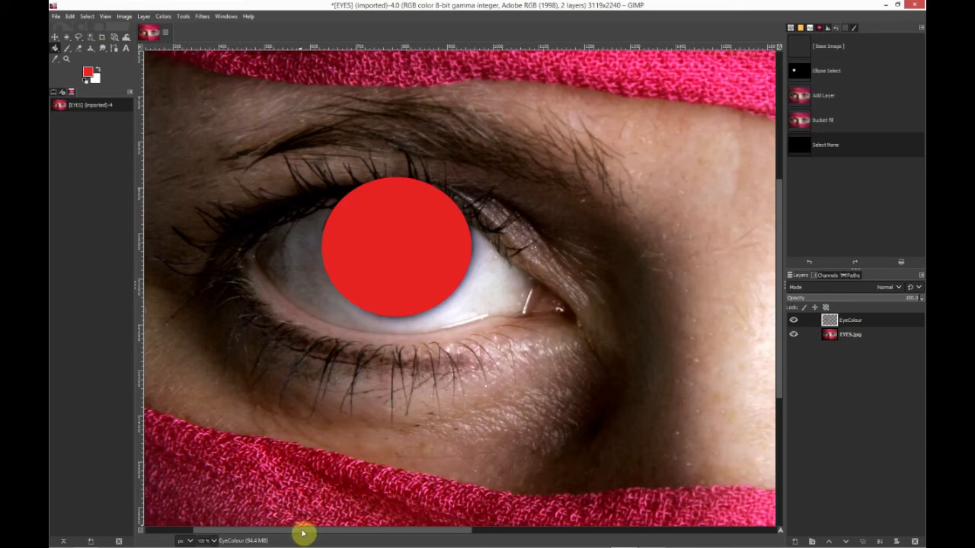
Draw an elliptical selection over the iris of the right-hand eye and adjust its edges to fit the iris outline
drag(302, 534, 447, 534)
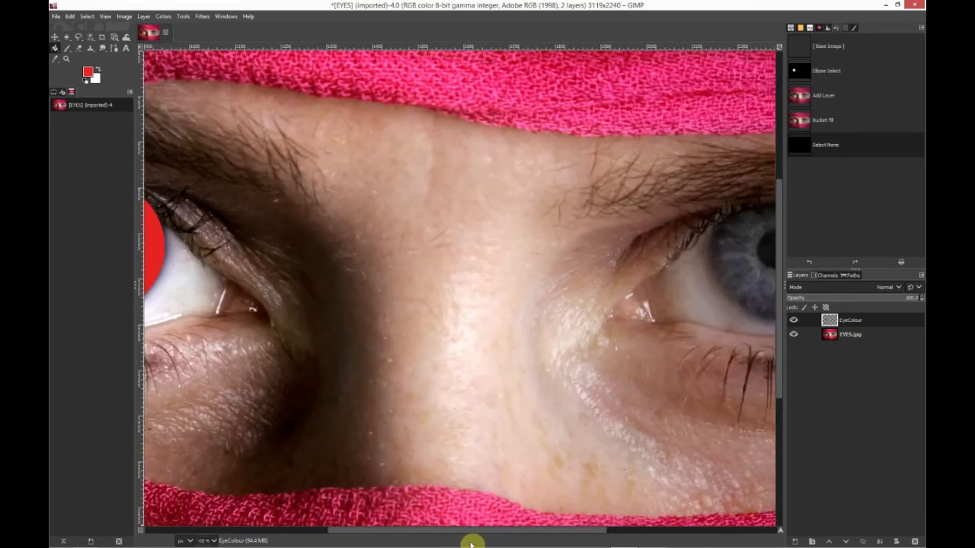
scroll(557, 541, right, 5)
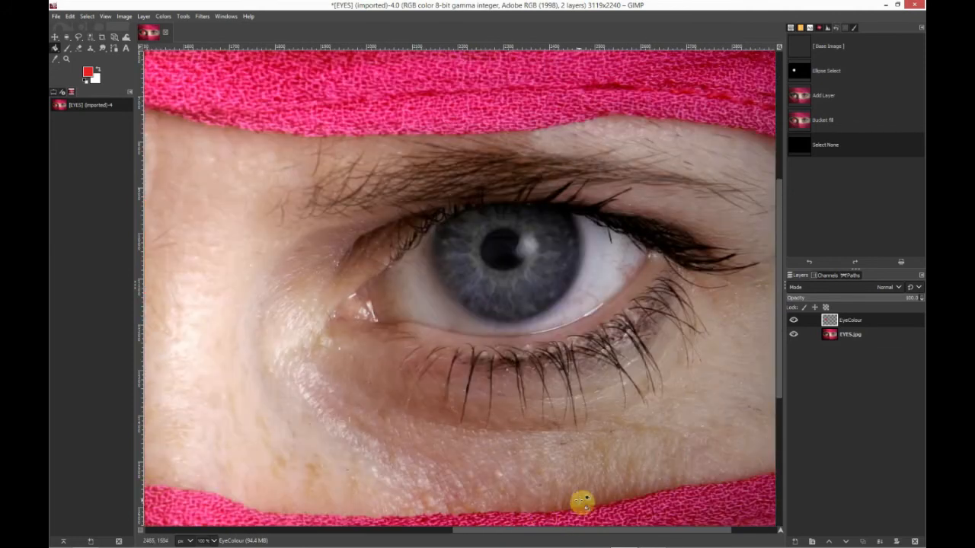
click(67, 38)
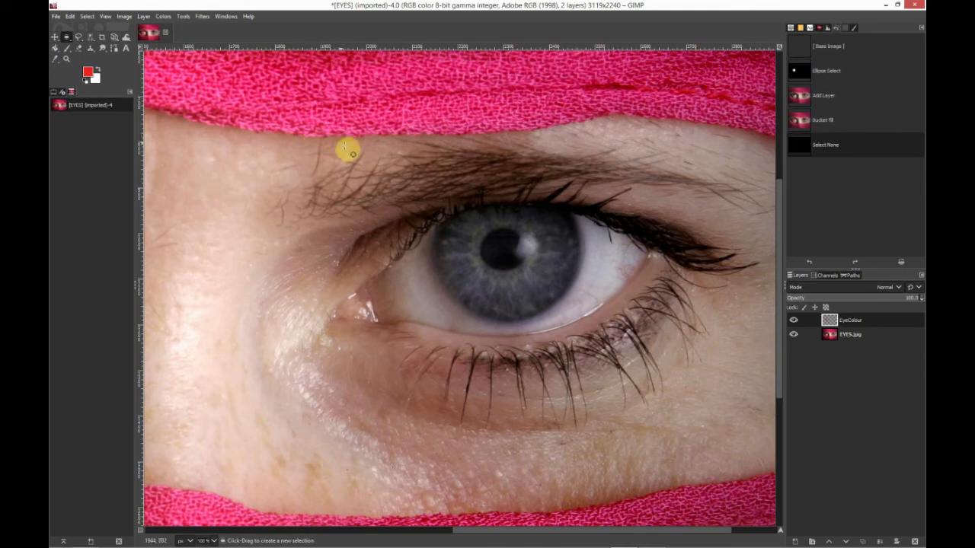
drag(445, 196, 586, 330)
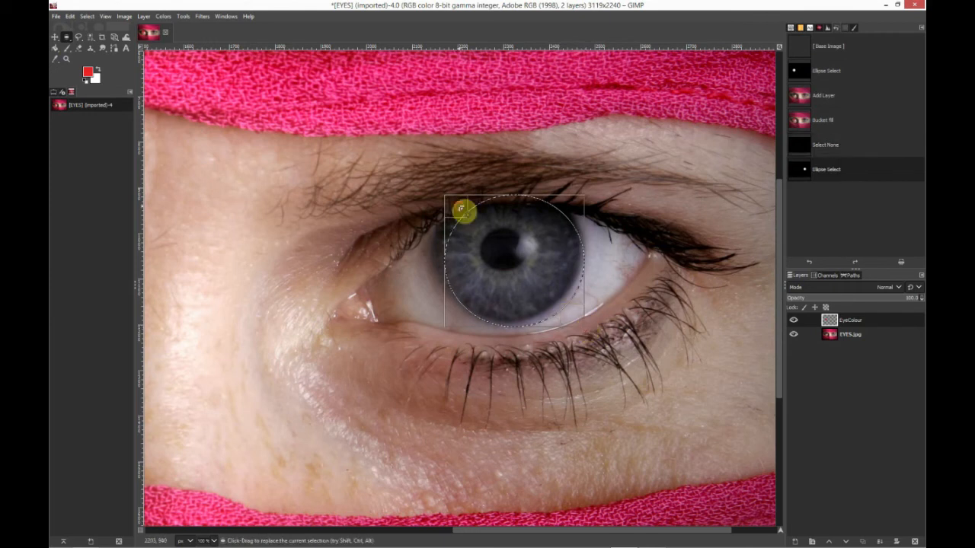
drag(462, 209, 450, 196)
drag(572, 316, 570, 312)
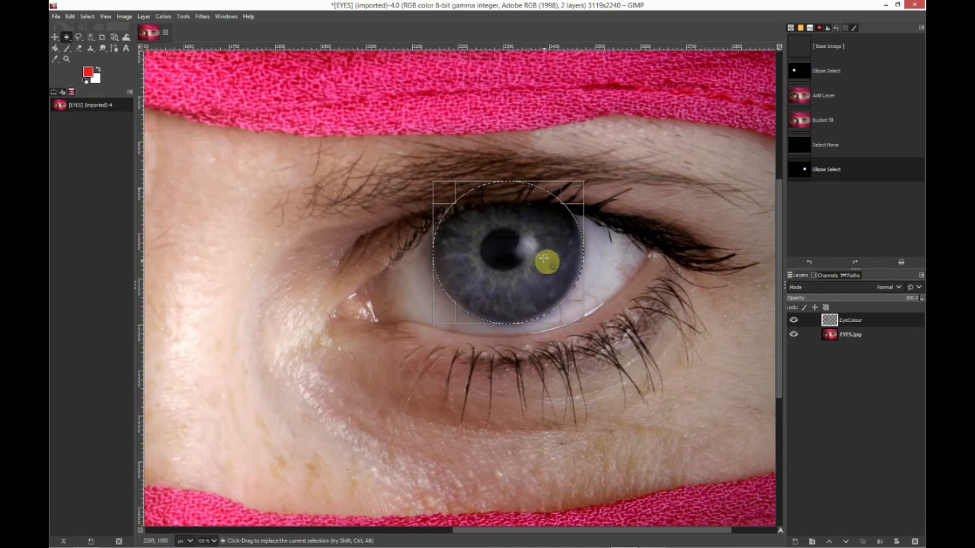
Fill the right-hand iris selection with red on the EyeColour layer using Bucket Fill and clear the selection
click(183, 16)
mouse_move(190, 39)
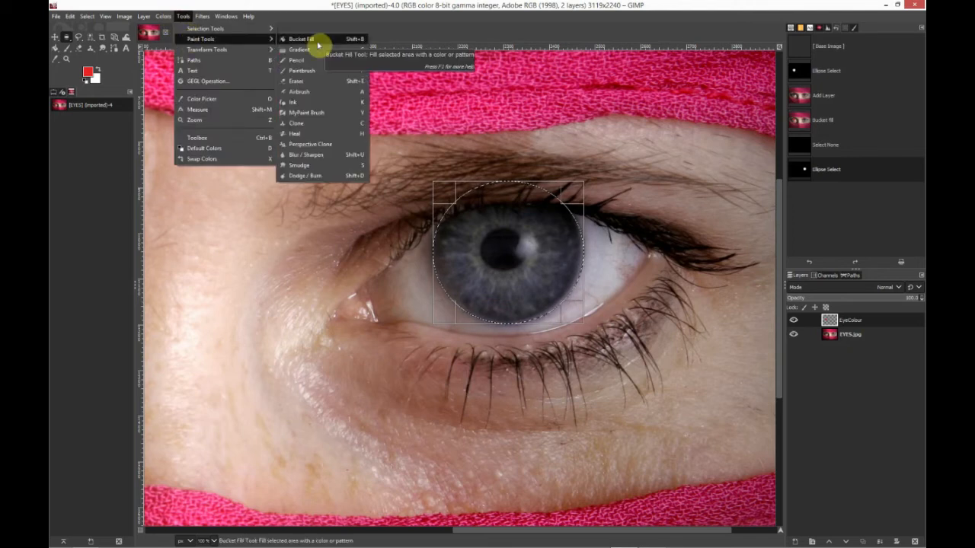
click(318, 44)
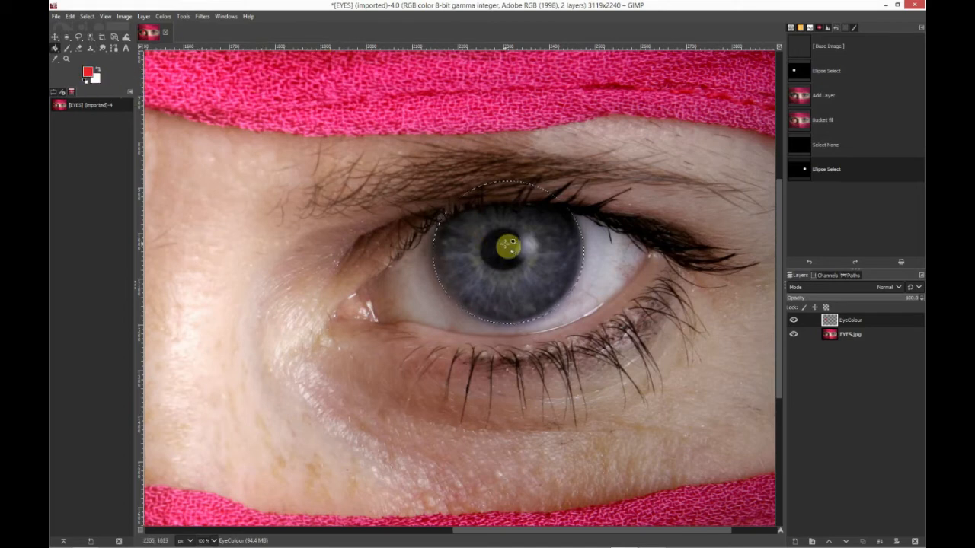
click(508, 245)
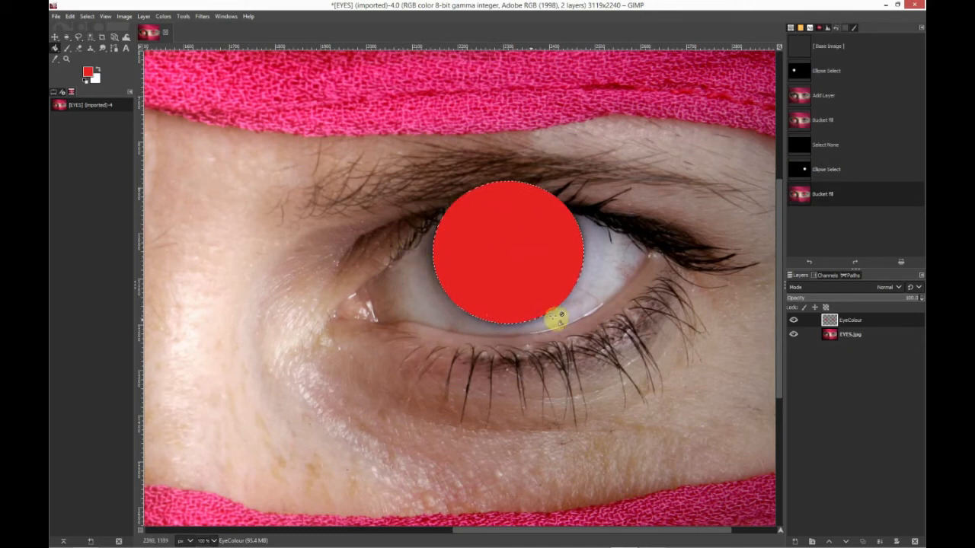
click(90, 17)
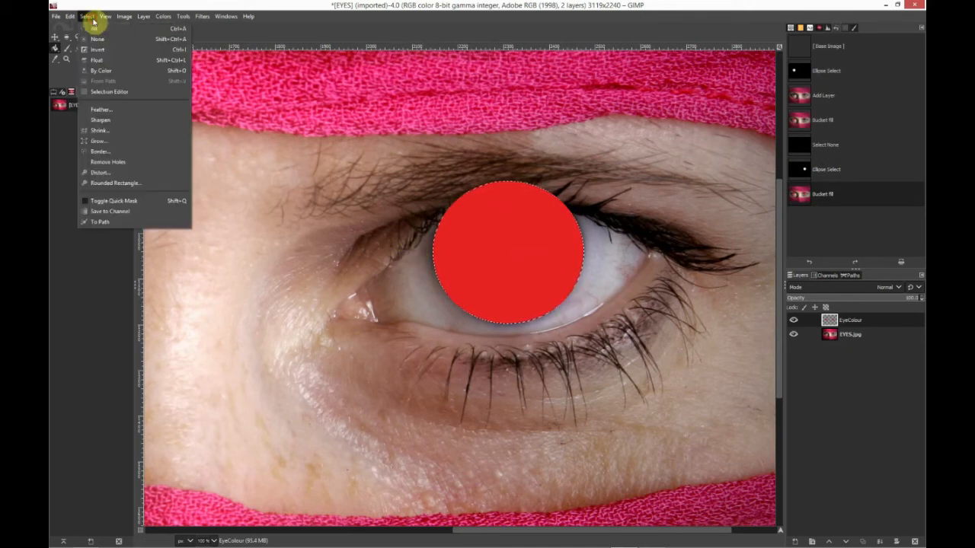
click(95, 39)
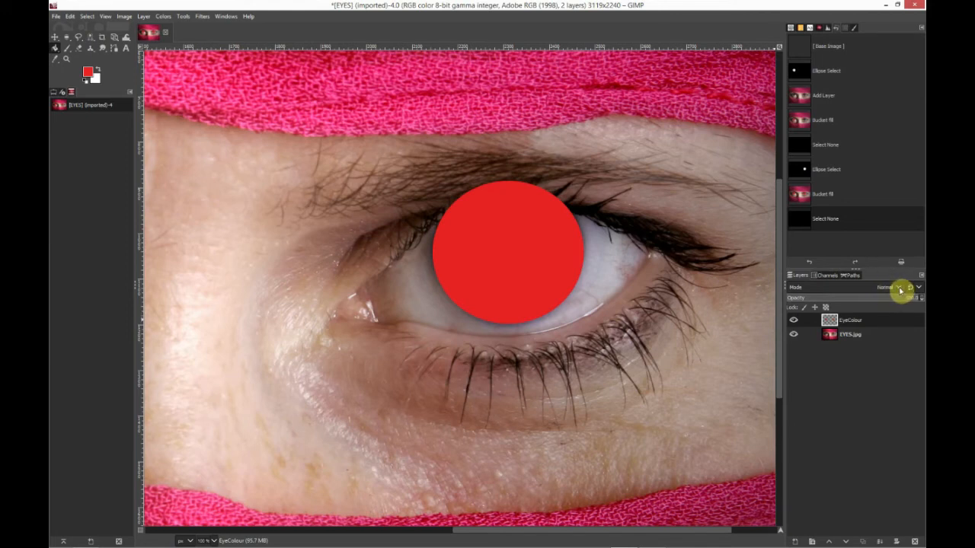
Set the EyeColour layer's blend mode to Overlay
click(900, 289)
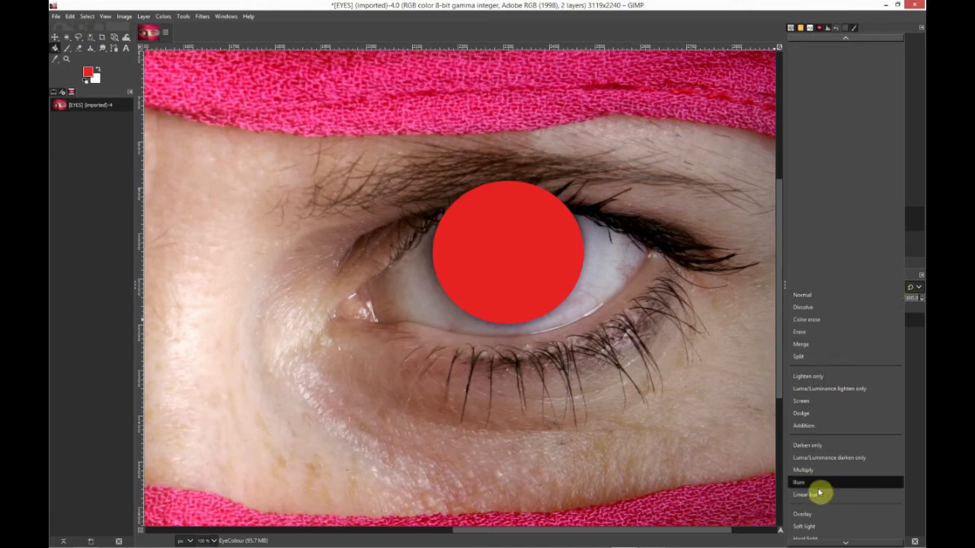
click(813, 515)
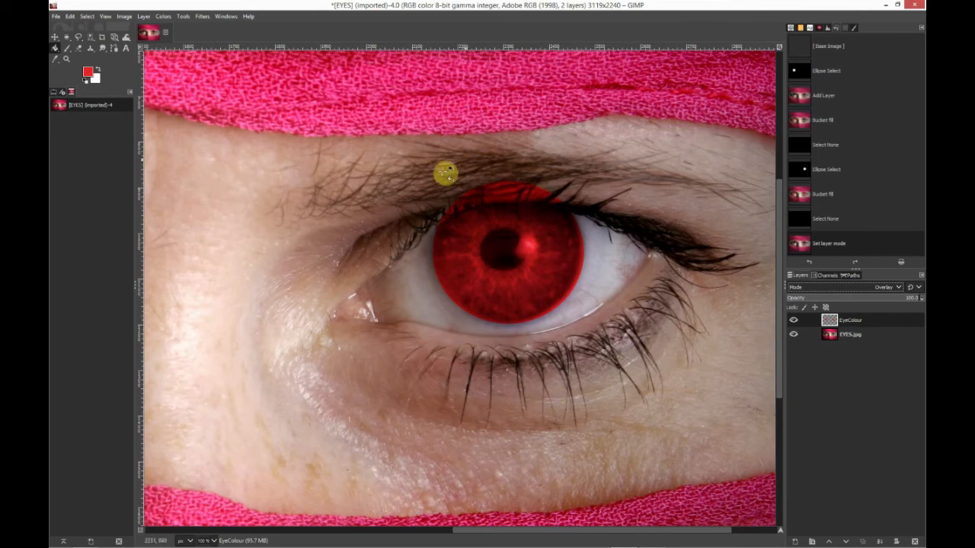
mouse_move(525, 542)
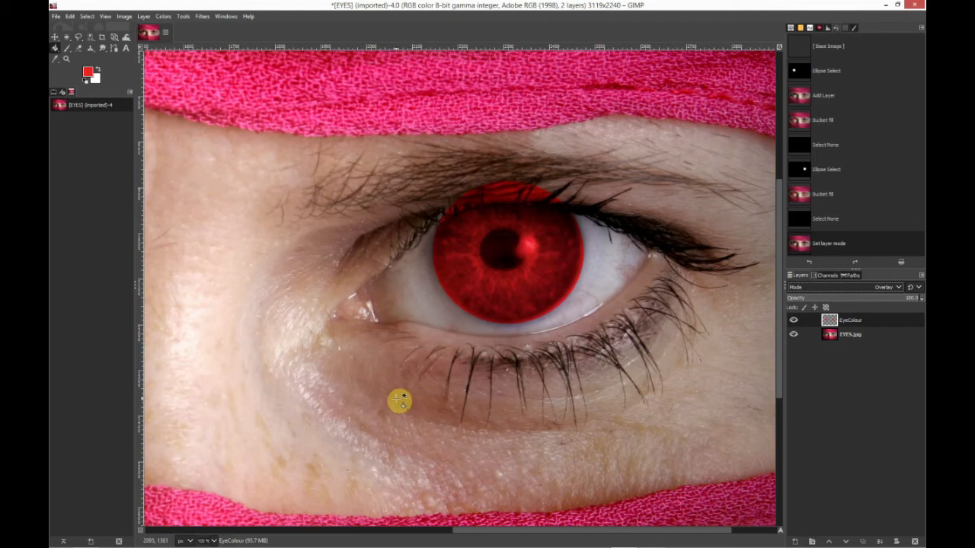
key(shift+ctrl+j)
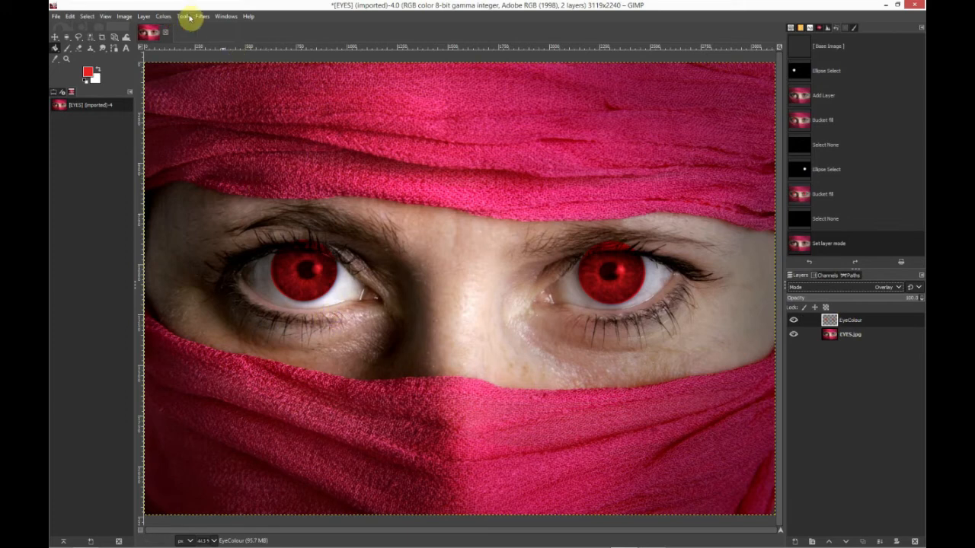
Start a Hue-Saturation adjustment on the EyeColour layer and shift the hue to 83.4 for green irises
click(162, 16)
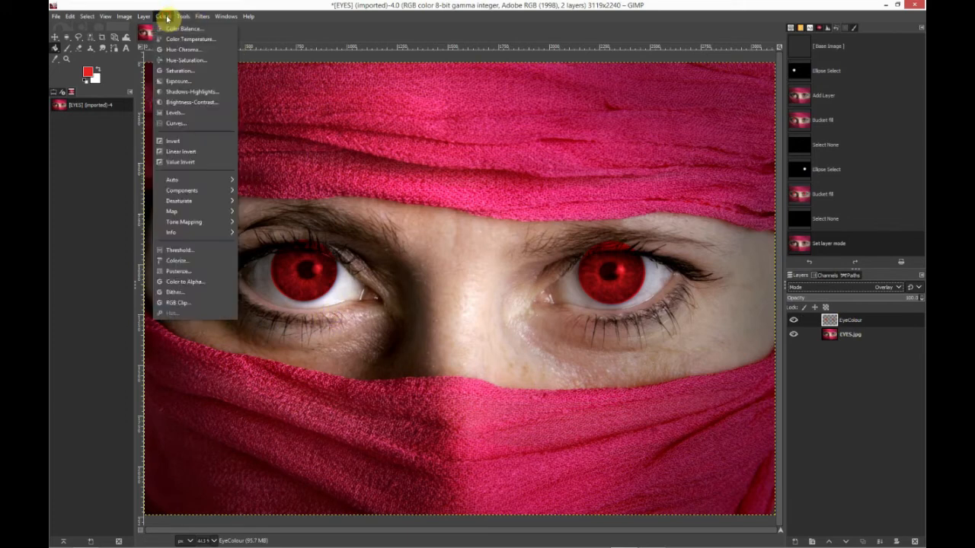
click(179, 61)
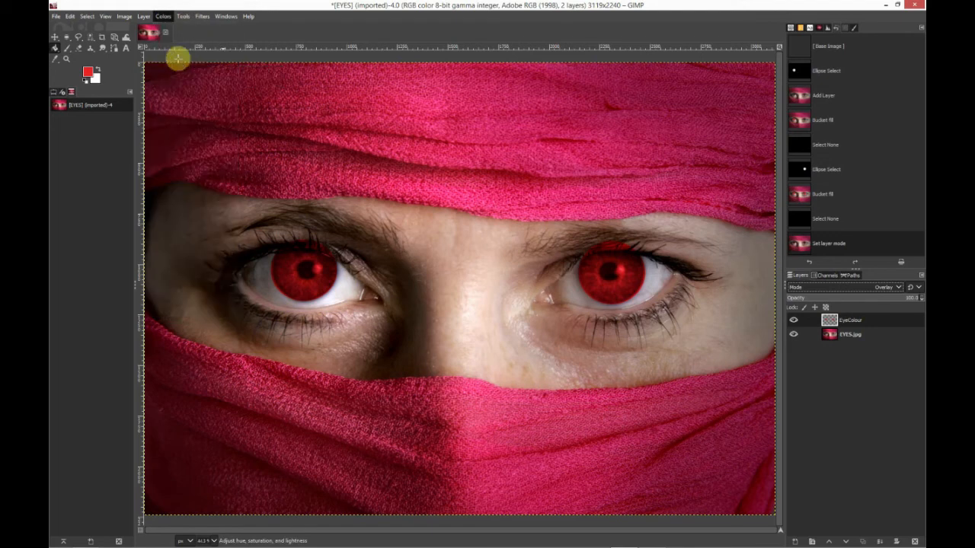
drag(178, 253, 202, 265)
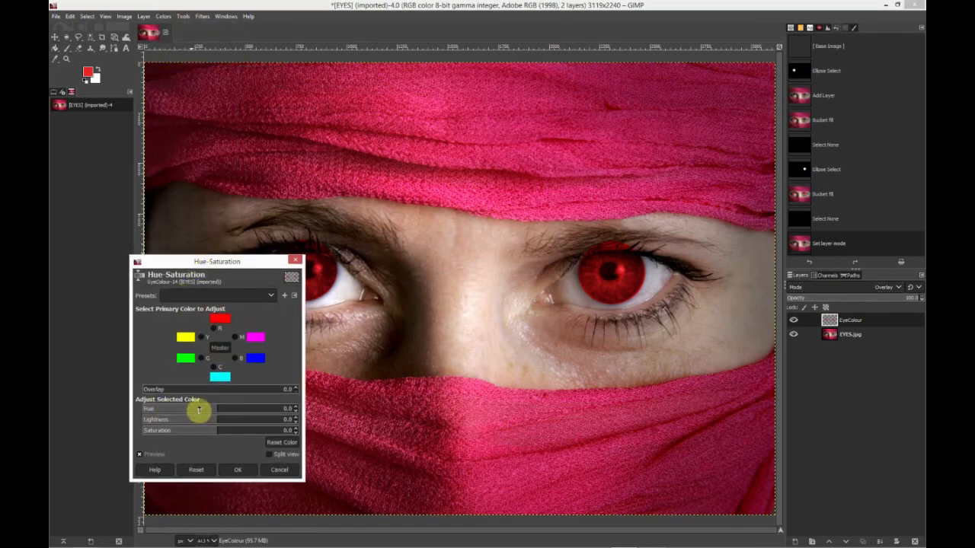
drag(217, 409, 251, 411)
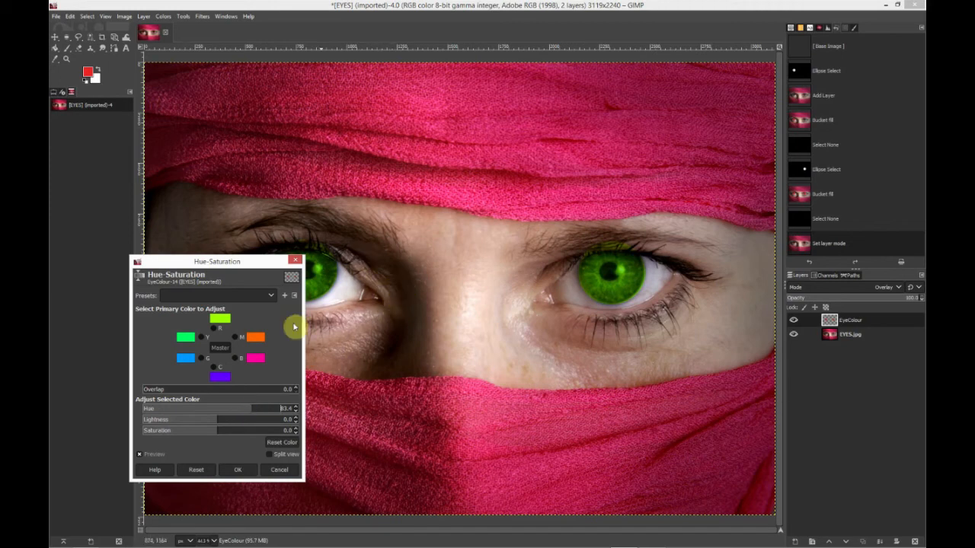
drag(217, 262, 221, 277)
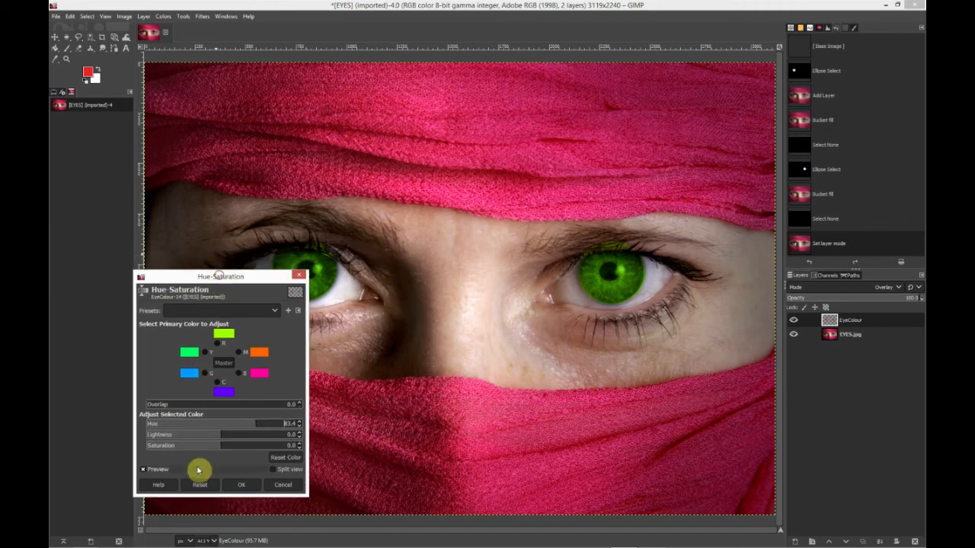
Set the adjustment's saturation to -16.5 and lightness to 10.4, and apply it to the EyeColour layer
drag(221, 448, 200, 448)
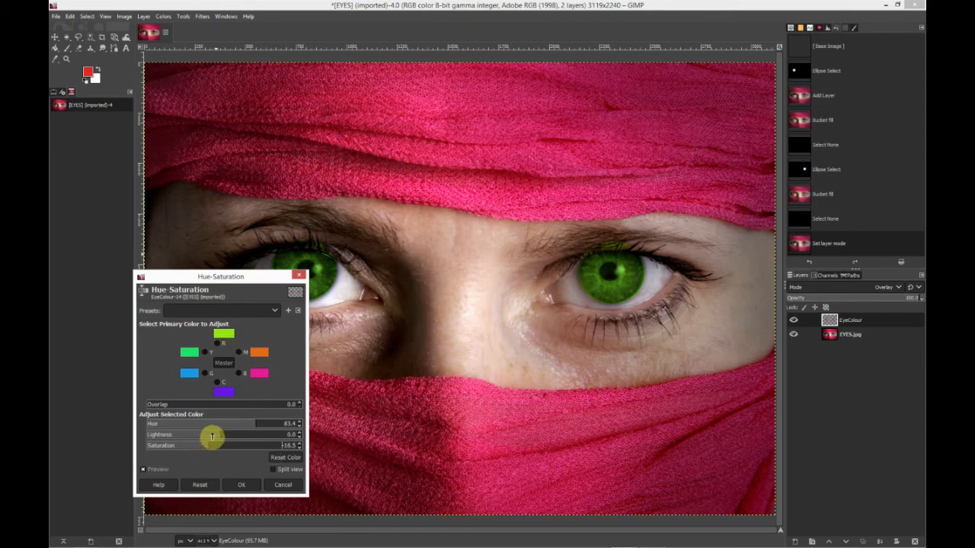
mouse_move(219, 436)
mouse_down()
mouse_move(244, 435)
mouse_move(199, 438)
mouse_move(228, 438)
mouse_up()
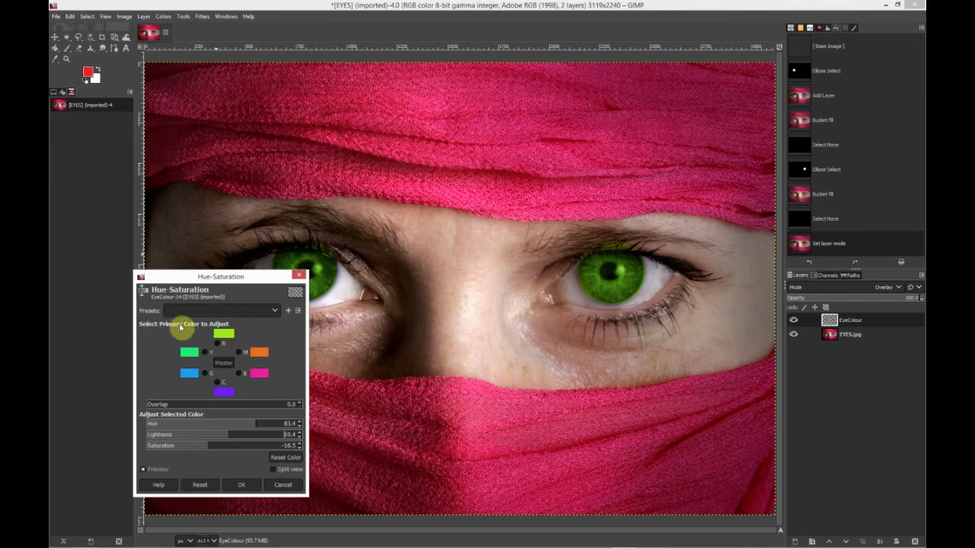
drag(220, 277, 220, 312)
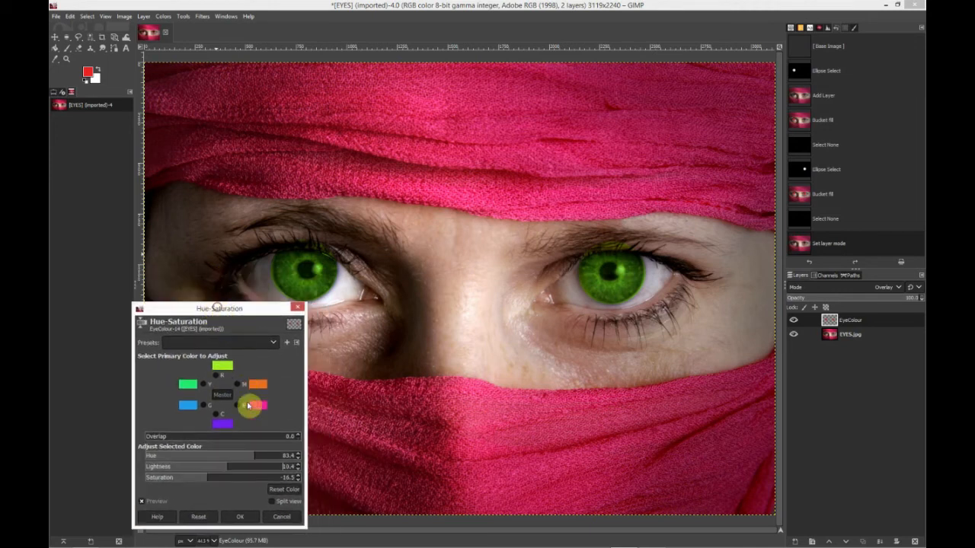
click(242, 517)
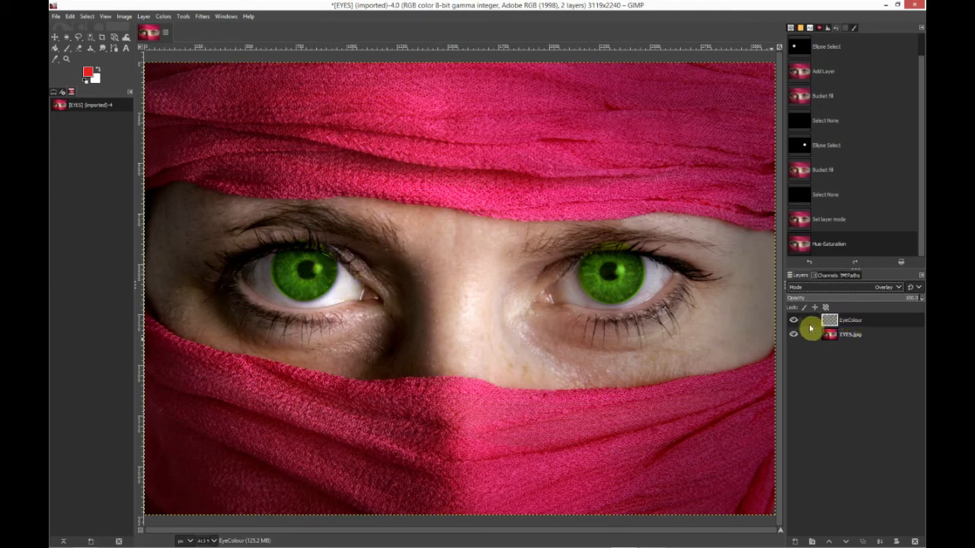
Add a layer mask initialized to White (full opacity) to the EyeColour layer
click(897, 541)
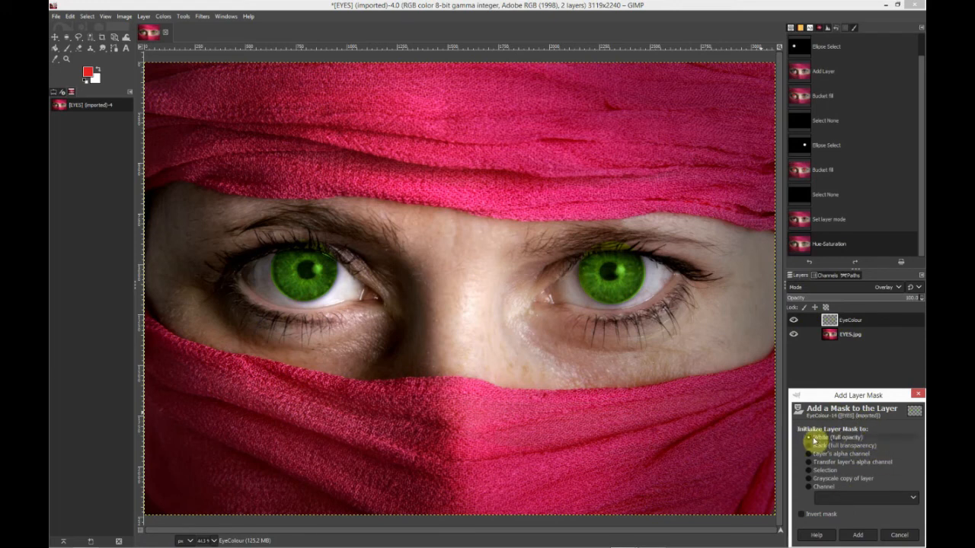
click(858, 536)
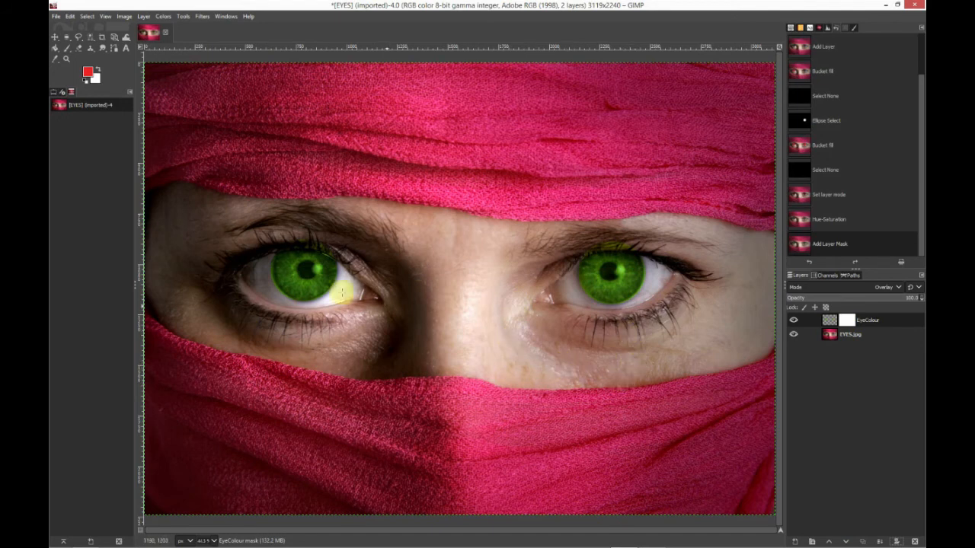
Reset the foreground and background colours to black and white and activate the Paintbrush tool
click(85, 82)
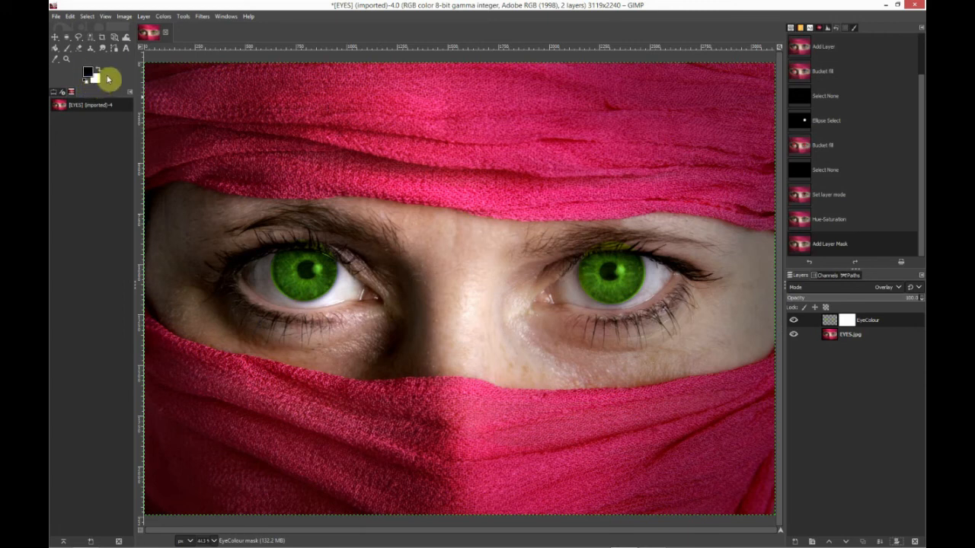
click(68, 51)
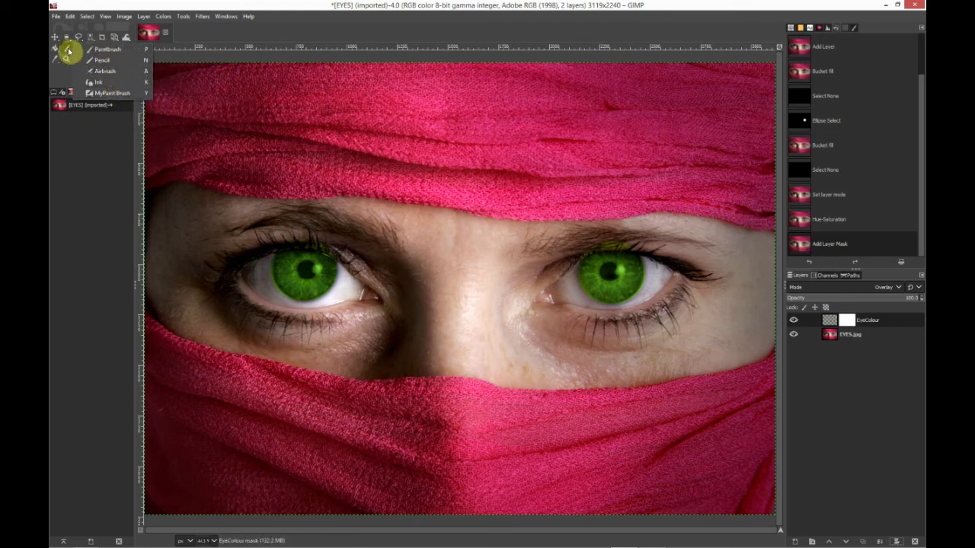
click(114, 49)
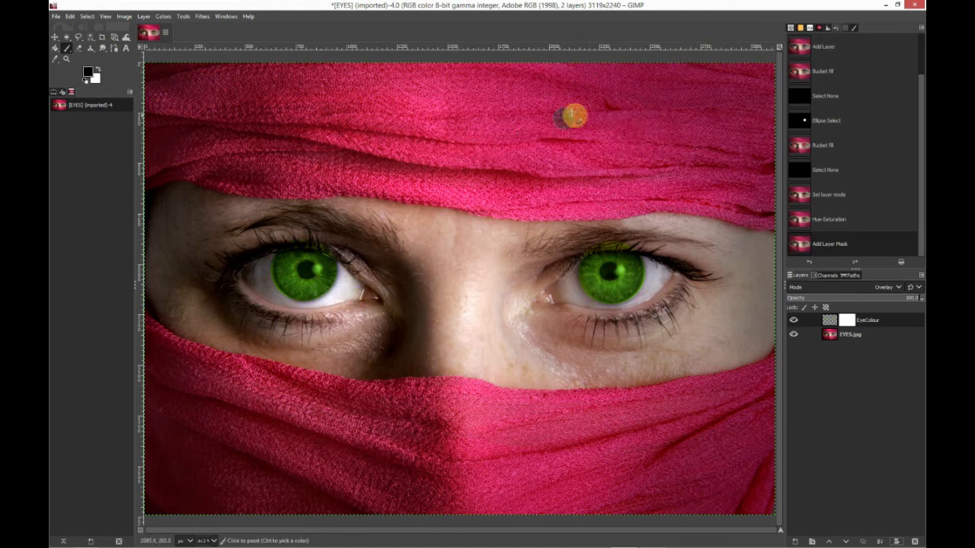
Show the available brushes for the Paintbrush tool
click(790, 28)
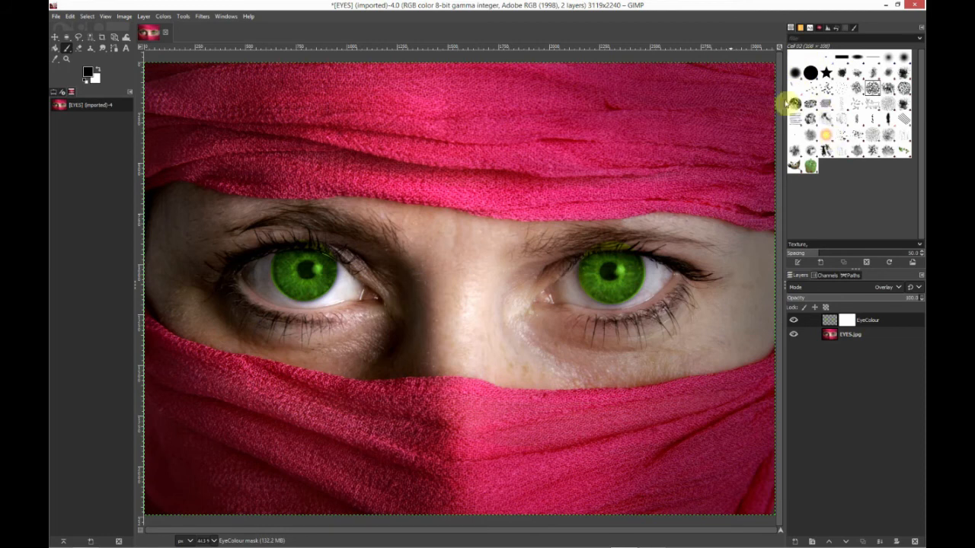
click(223, 17)
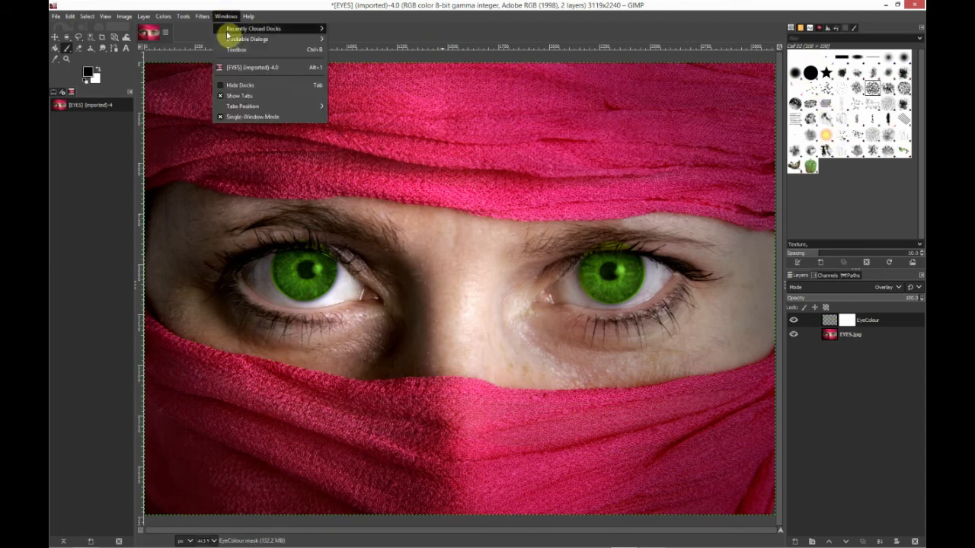
mouse_move(229, 39)
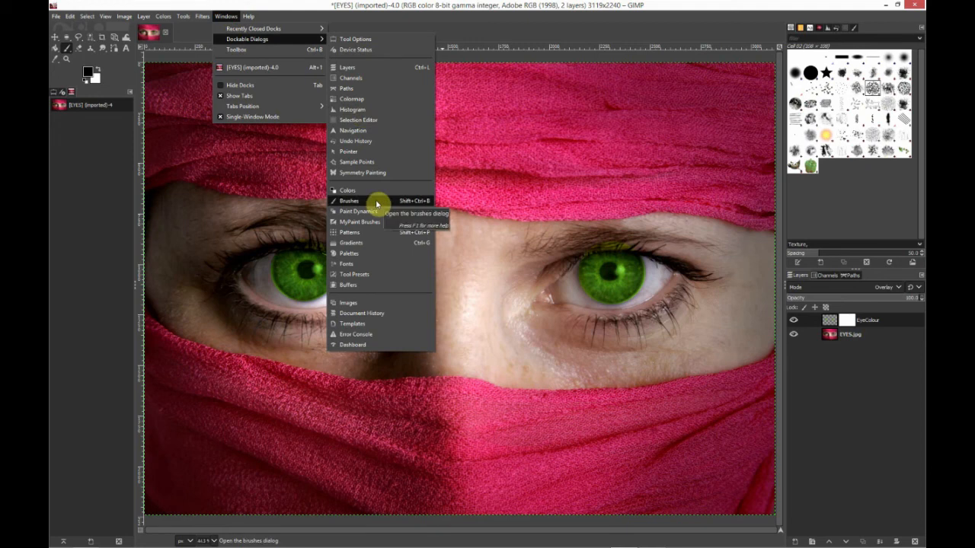
click(495, 30)
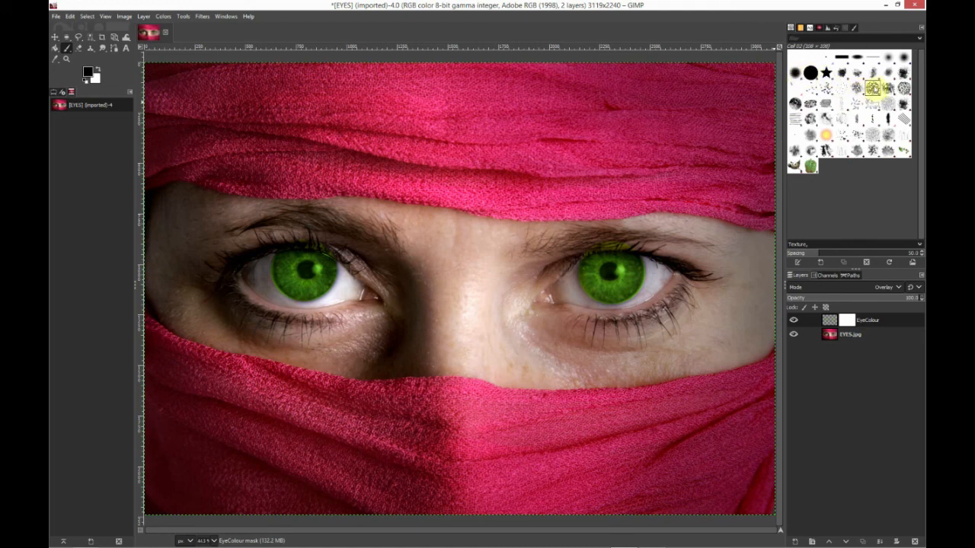
Try out the Cell 01 and Cell 02 brushes and vary the brush size over the right-hand iris
click(856, 87)
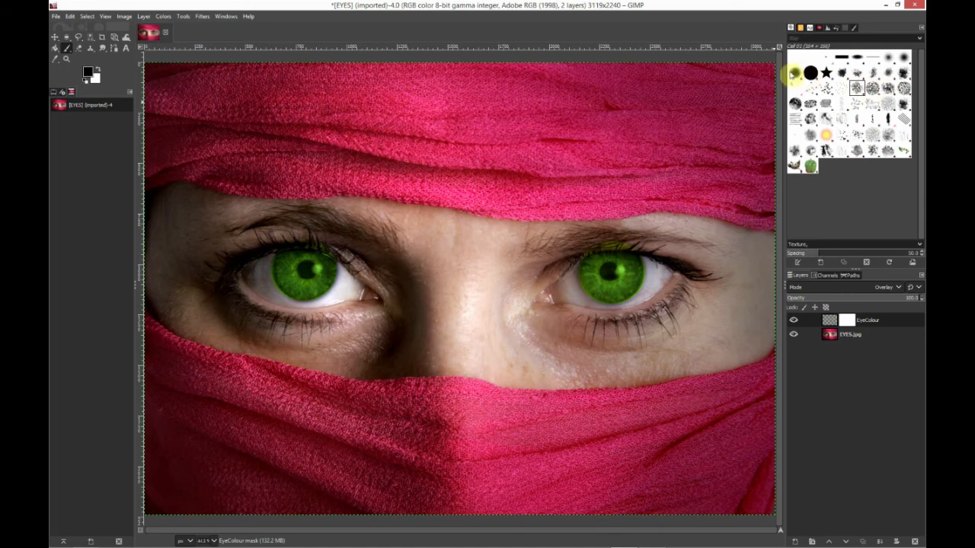
click(872, 88)
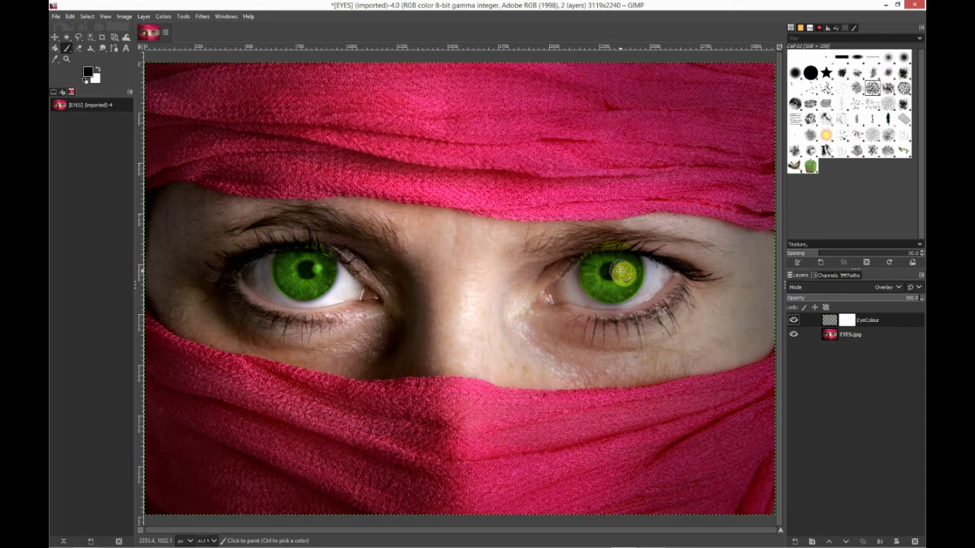
key(bracketright)
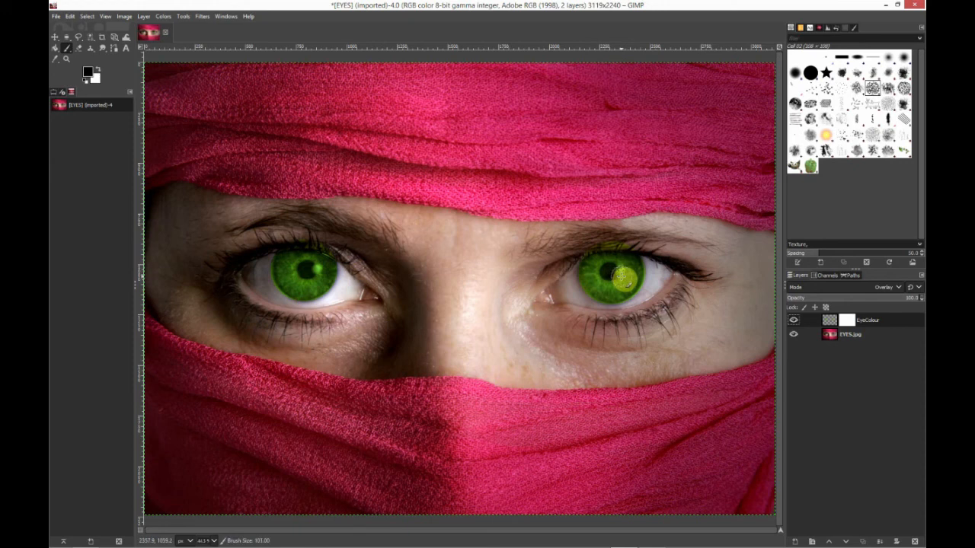
key(bracketleft)
key(bracketleft)
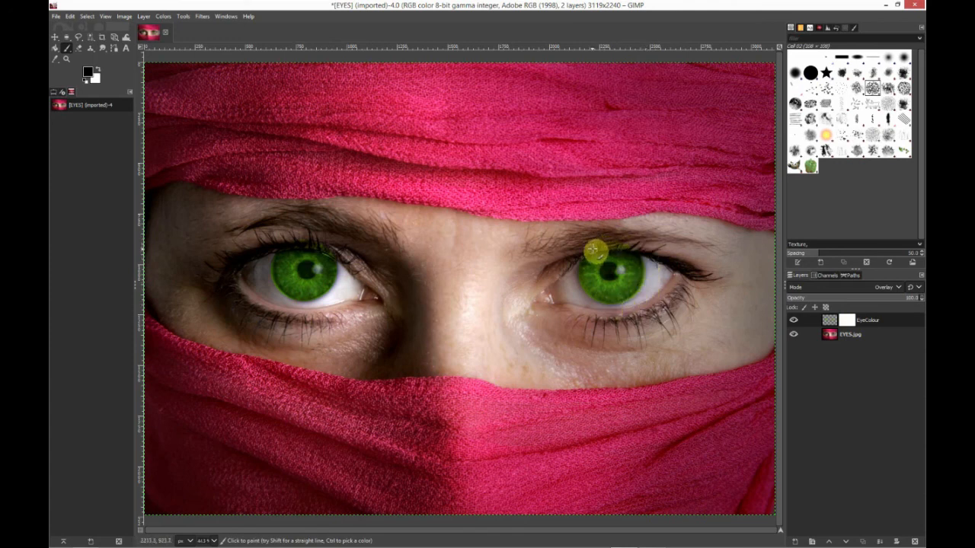
Using a reduced 2. Hardness 075 brush, paint black on the EyeColour mask to remove the green spilling over both upper eyelids
click(795, 74)
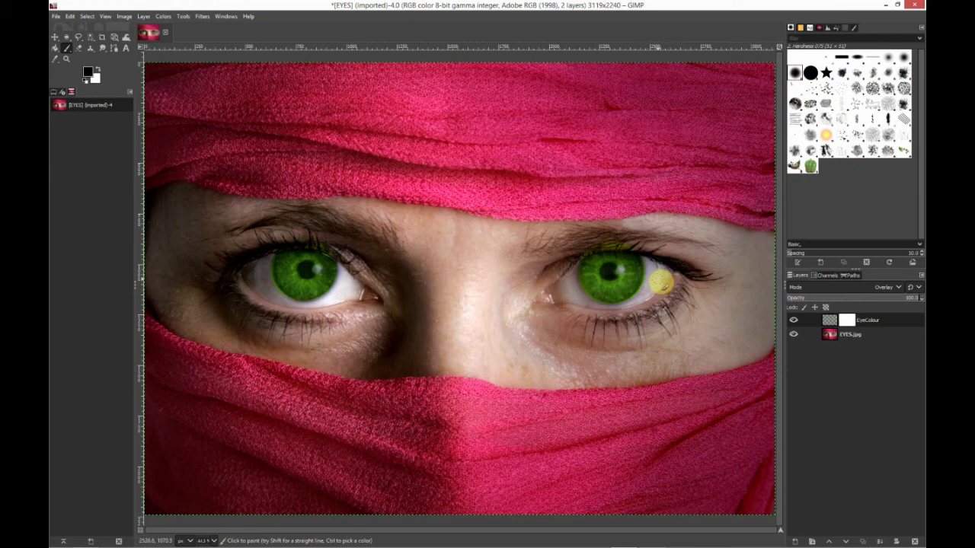
key(bracketright)
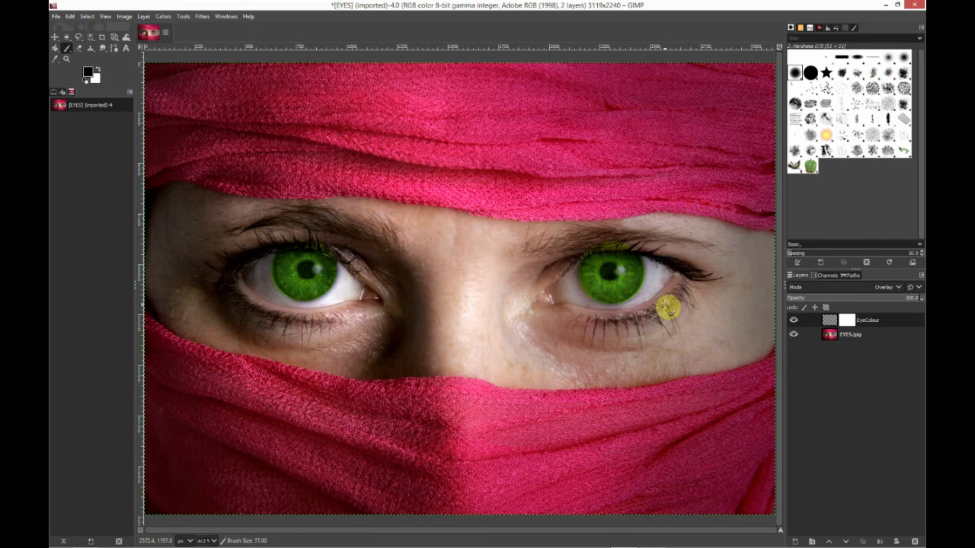
key([)
key([)
key([)
key([)
key([)
key([)
key([)
key([)
key([)
key([)
key([)
key([)
key([)
key([)
key([)
key([)
key([)
key([)
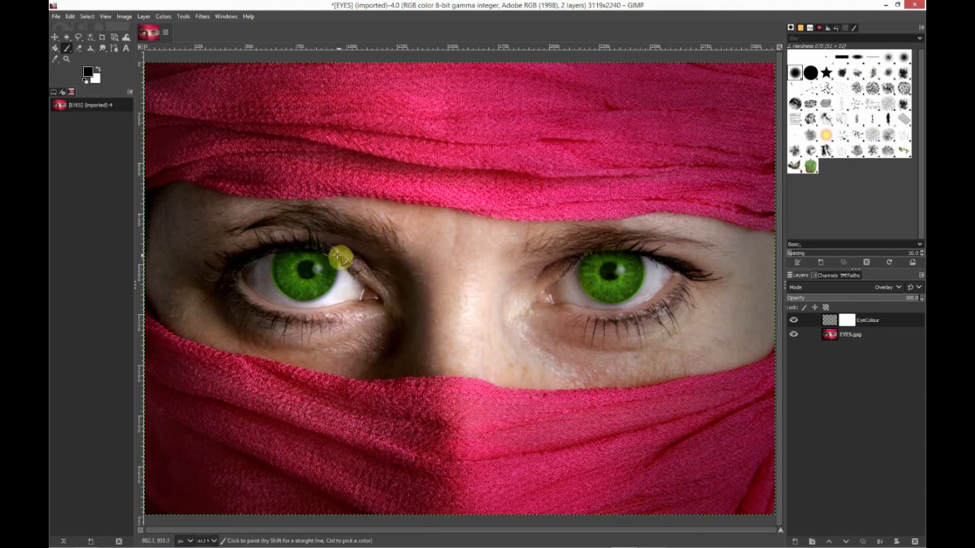
mouse_move(341, 252)
mouse_down()
mouse_move(318, 243)
mouse_move(359, 265)
mouse_move(366, 282)
mouse_move(351, 275)
mouse_move(318, 309)
mouse_move(273, 291)
mouse_move(270, 249)
mouse_move(276, 293)
mouse_up()
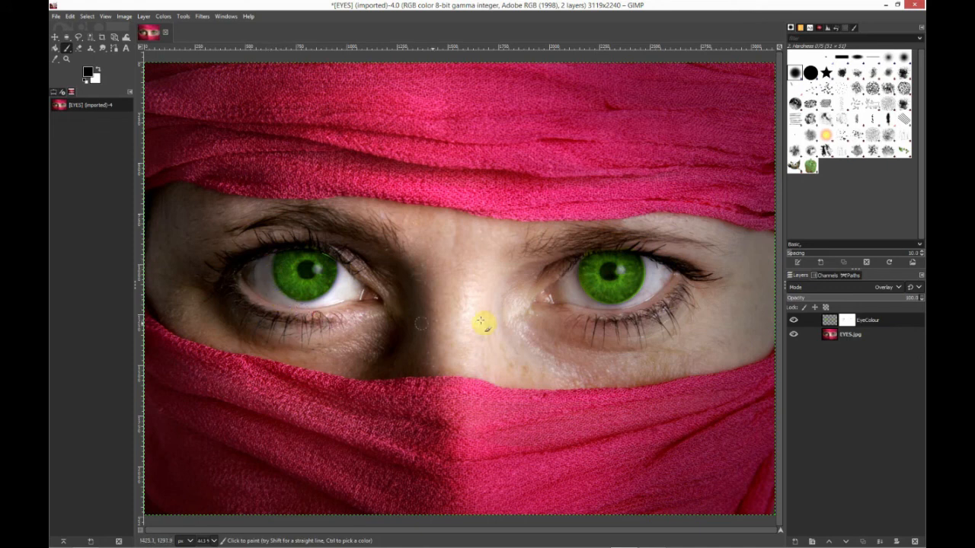
Paint black on the EyeColour mask to clean up the green spill along the outer edge of the right-hand iris
mouse_move(651, 261)
mouse_down()
mouse_move(641, 303)
mouse_move(610, 312)
mouse_move(582, 292)
mouse_move(573, 268)
mouse_move(584, 308)
mouse_move(619, 313)
mouse_move(644, 299)
mouse_move(609, 311)
mouse_move(555, 308)
mouse_move(571, 313)
mouse_move(599, 302)
mouse_move(547, 265)
mouse_move(640, 292)
mouse_move(626, 270)
mouse_move(603, 270)
mouse_move(603, 287)
mouse_move(640, 287)
mouse_up()
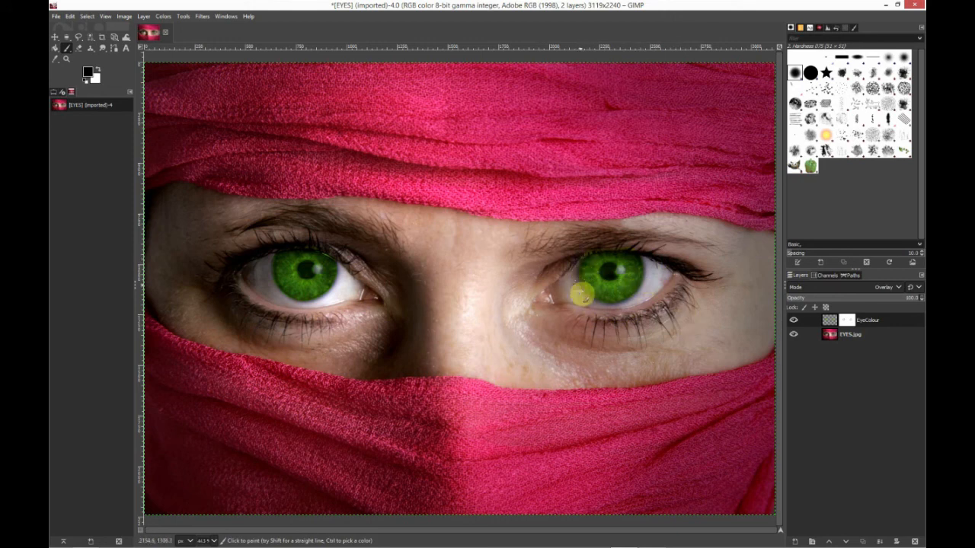
click(596, 291)
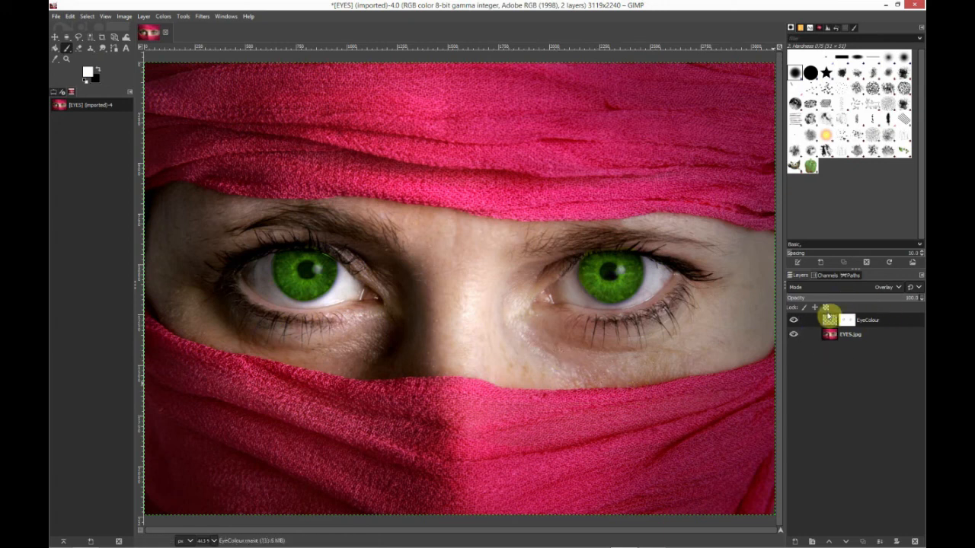
Flatten the image so the masked EyeColour layer merges into the EYES.jpg layer
right_click(845, 360)
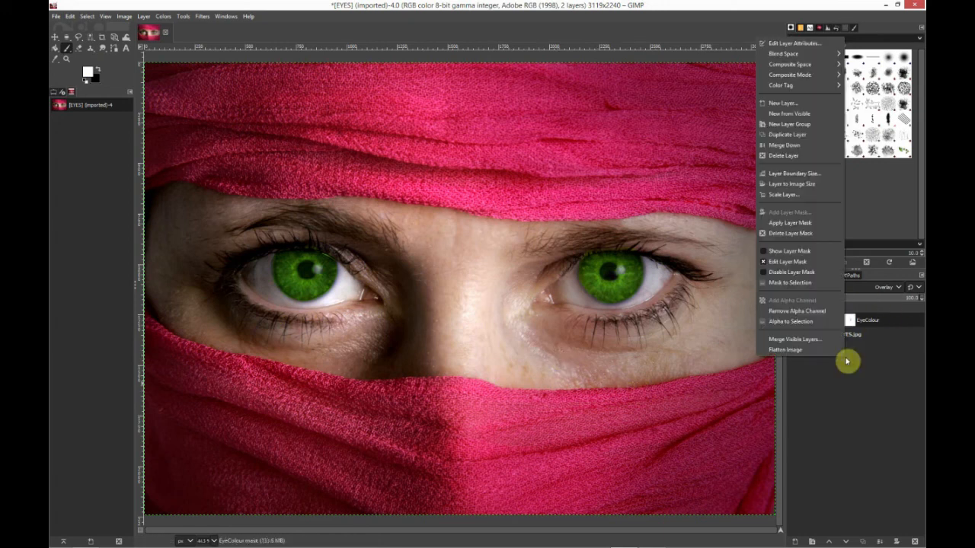
click(791, 351)
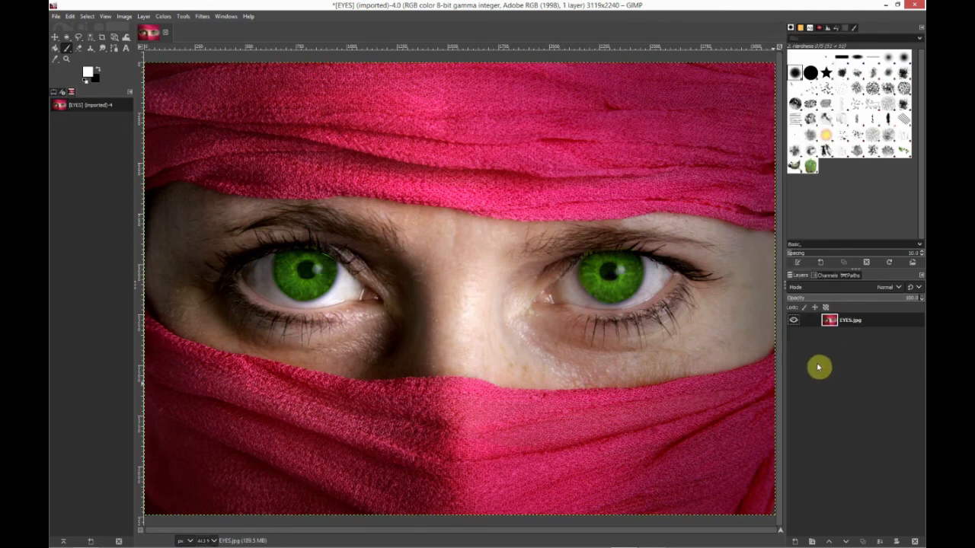
click(56, 16)
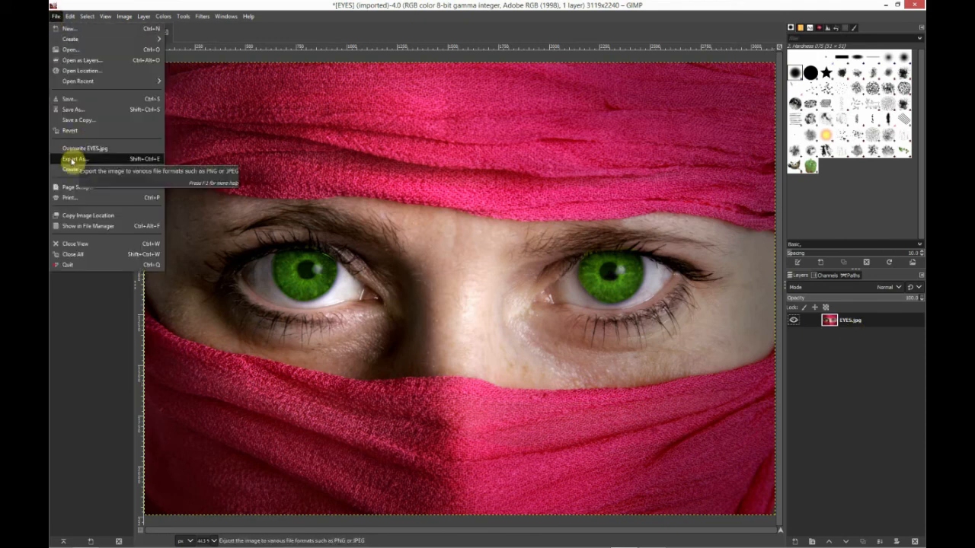
click(329, 195)
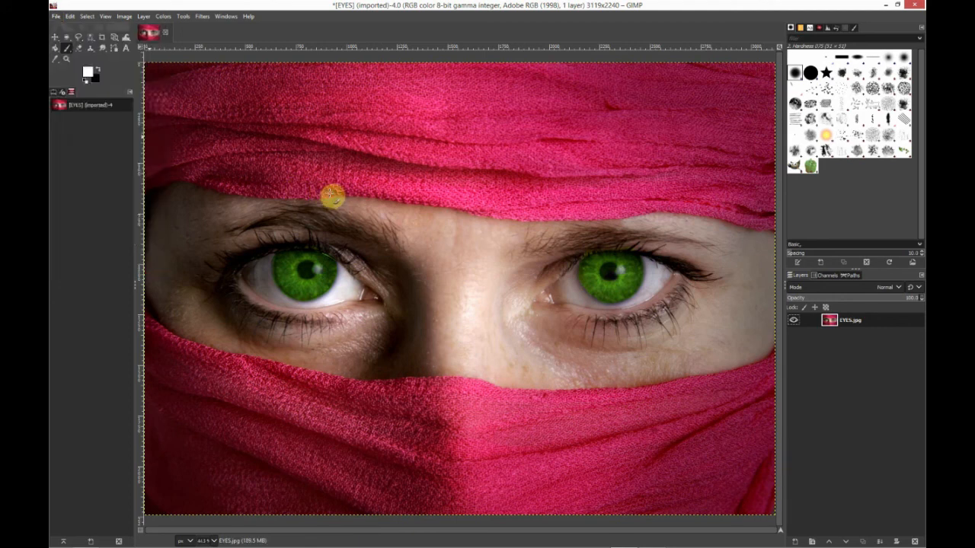